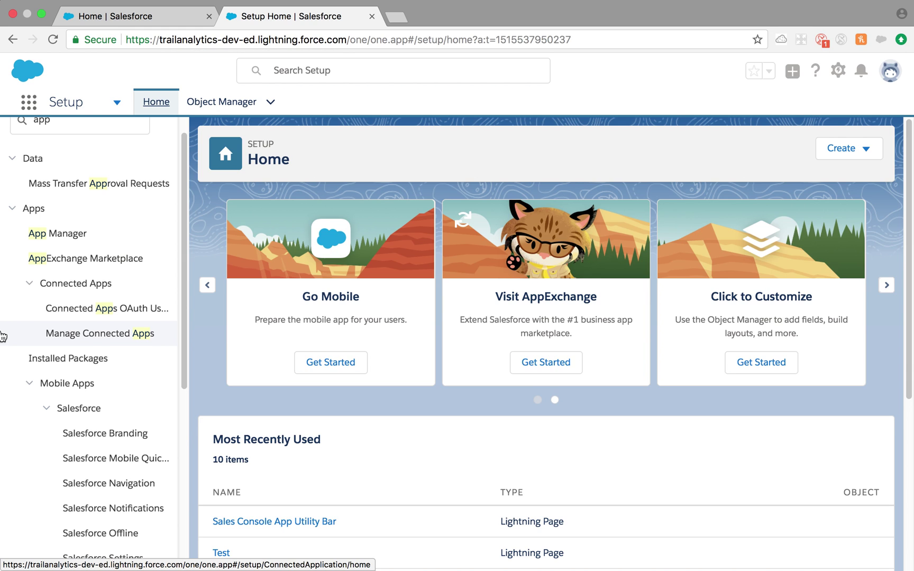
# Open App Manager and bring up the action menu for the classic Sales app.
pyautogui.scroll(1, 85, 265)
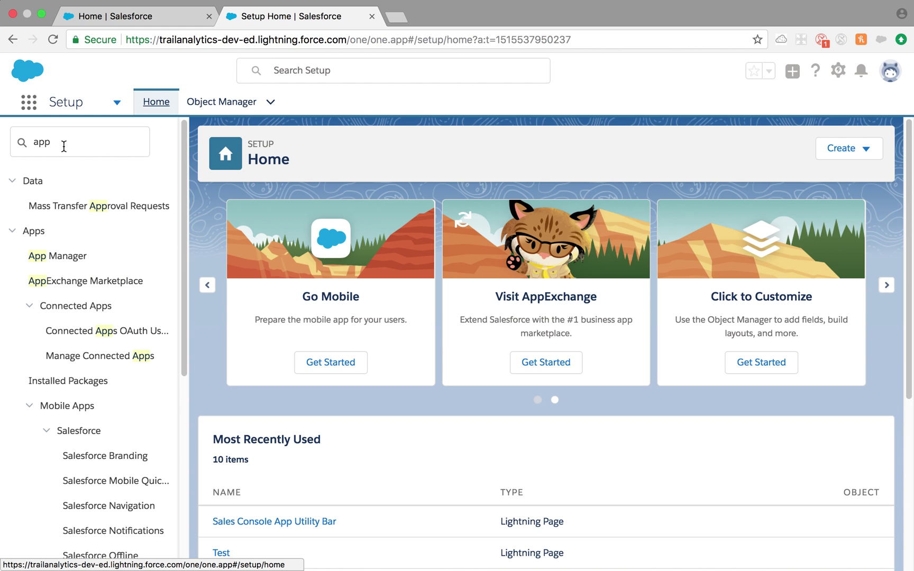
pyautogui.click(79, 256)
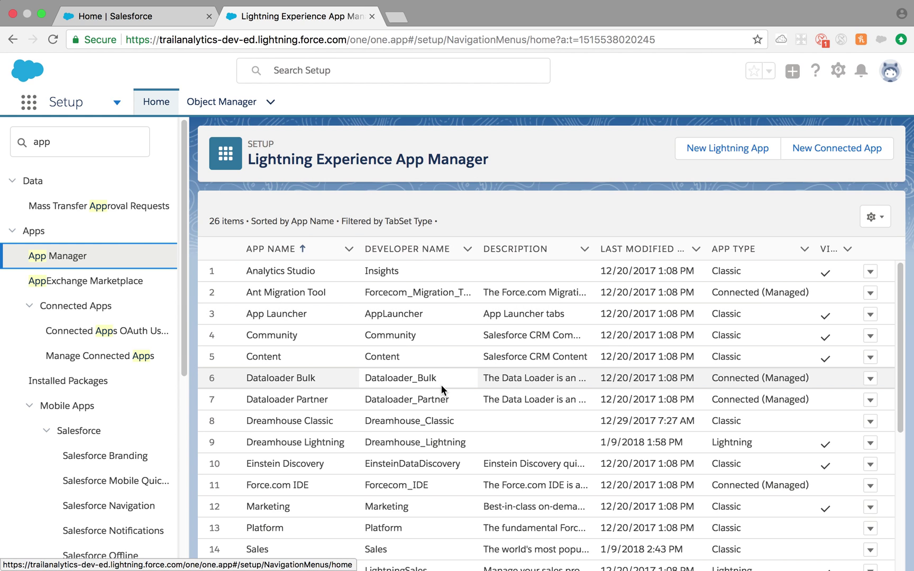
pyautogui.scroll(-1, 415, 444)
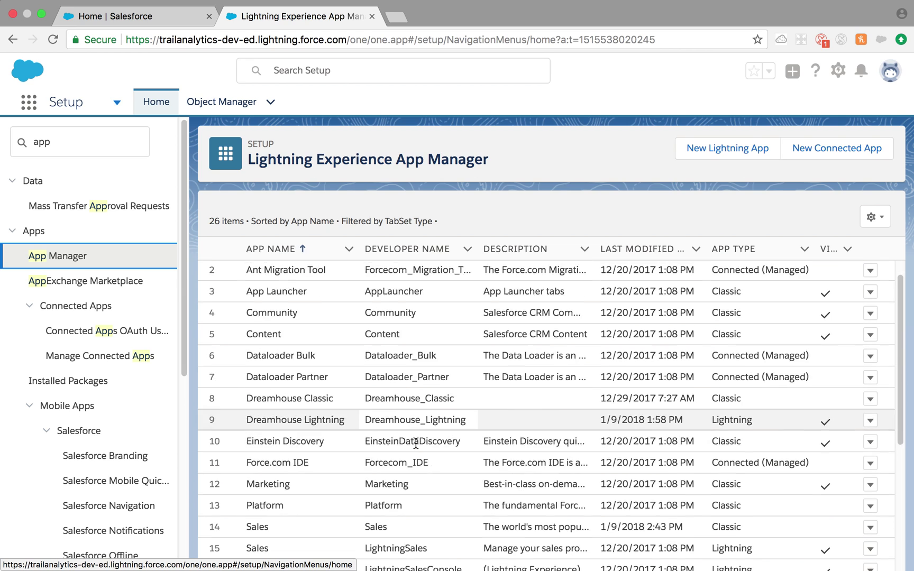
pyautogui.scroll(-2, 416, 444)
pyautogui.scroll(-8, 459, 421)
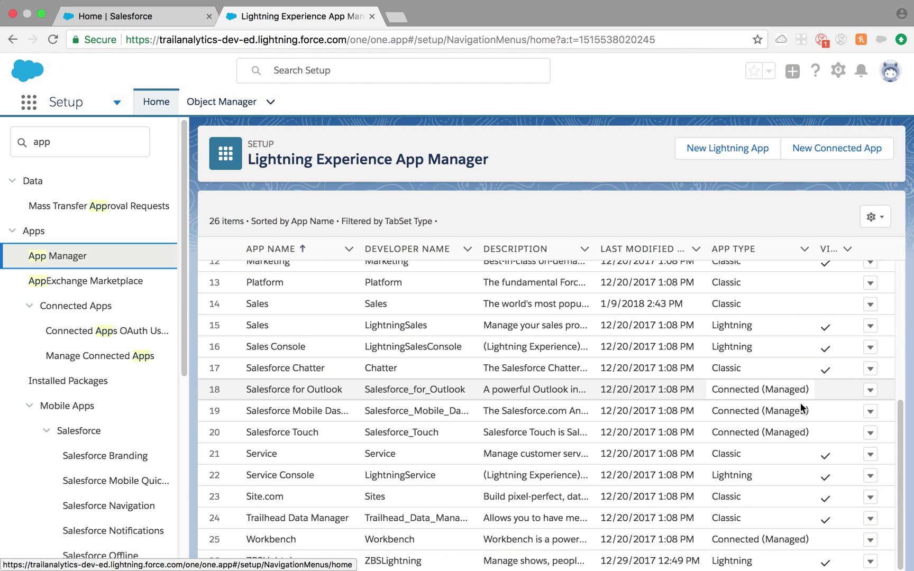
pyautogui.scroll(1, 776, 459)
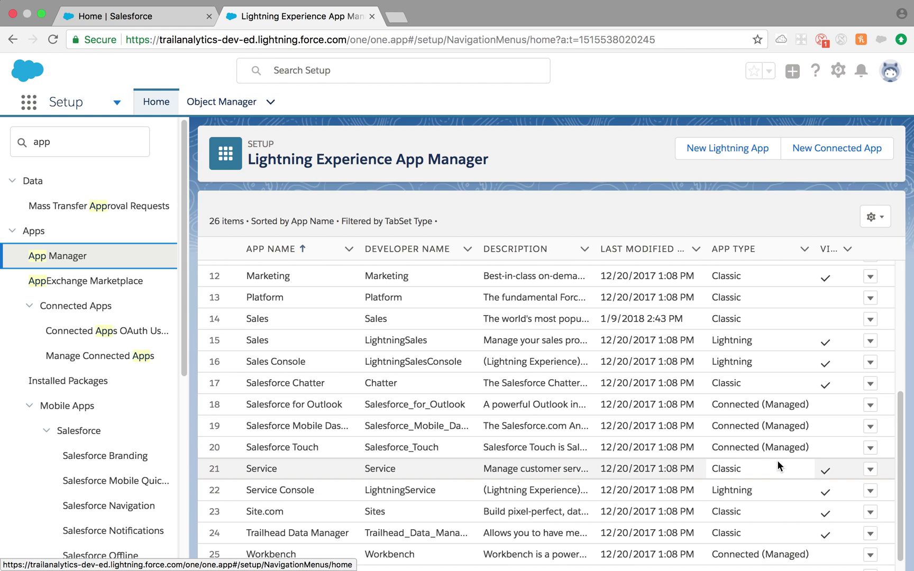
pyautogui.scroll(-1, 698, 381)
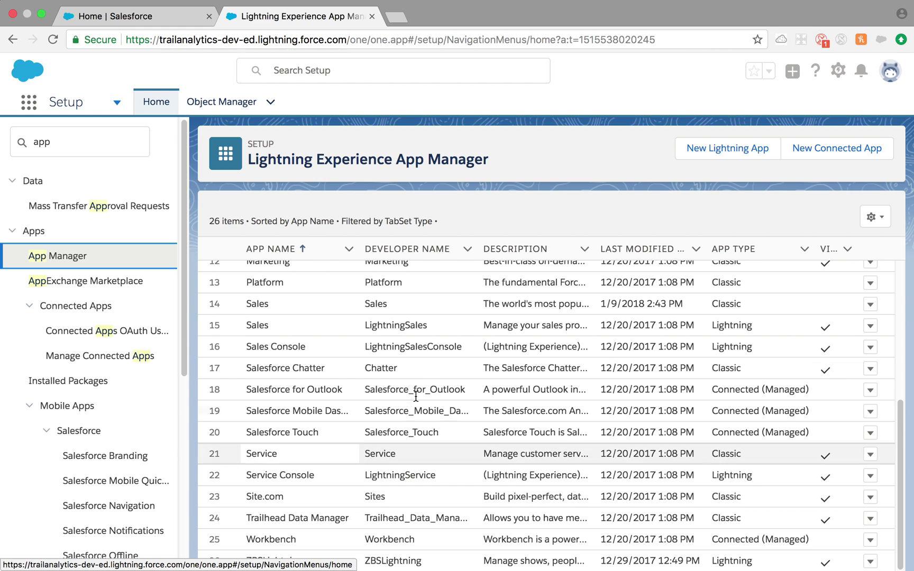
pyautogui.scroll(1, 685, 365)
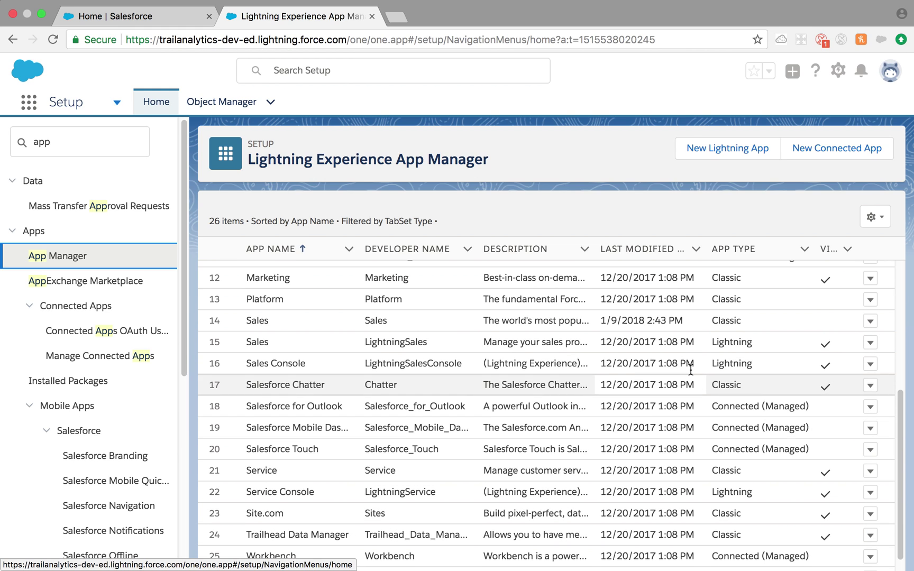
pyautogui.click(870, 322)
# Edit the classic Sales app and add the Googgle tab to its Selected Tabs.
pyautogui.click(856, 352)
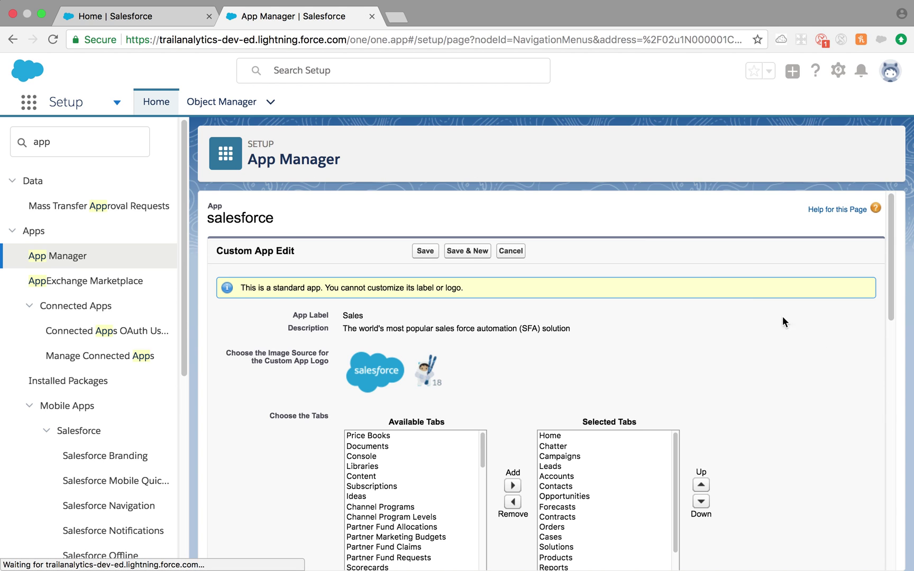
pyautogui.scroll(-3, 670, 305)
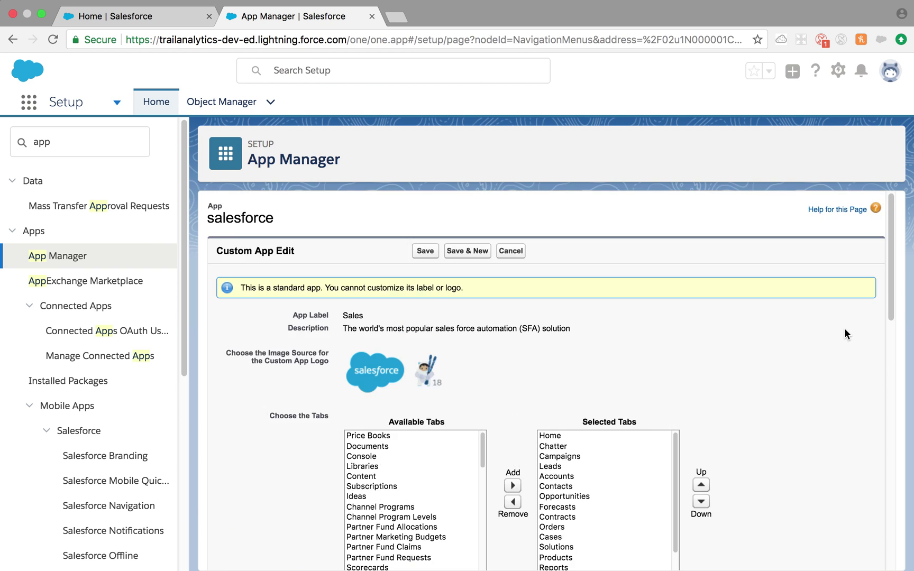
pyautogui.scroll(-10, 844, 328)
pyautogui.scroll(10, 844, 328)
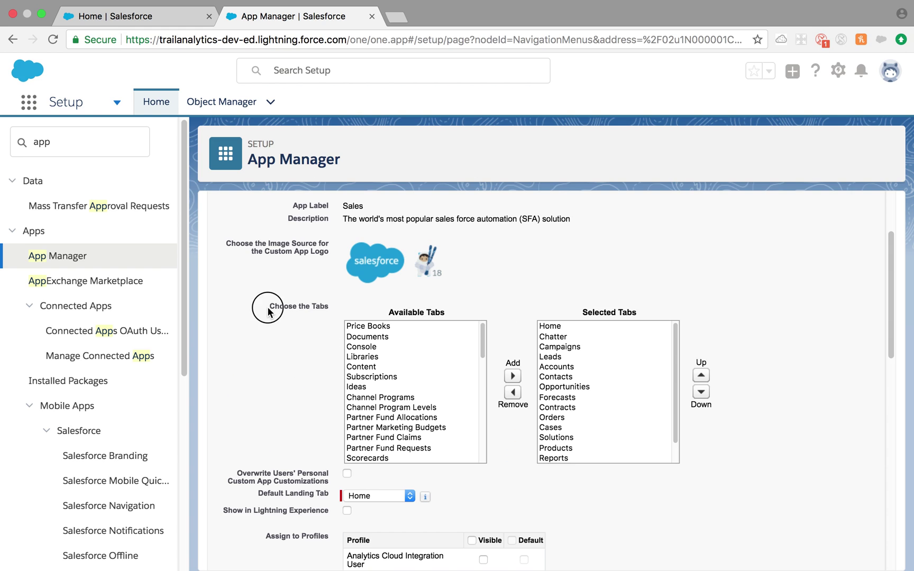
pyautogui.moveTo(265, 306); pyautogui.dragTo(333, 305)
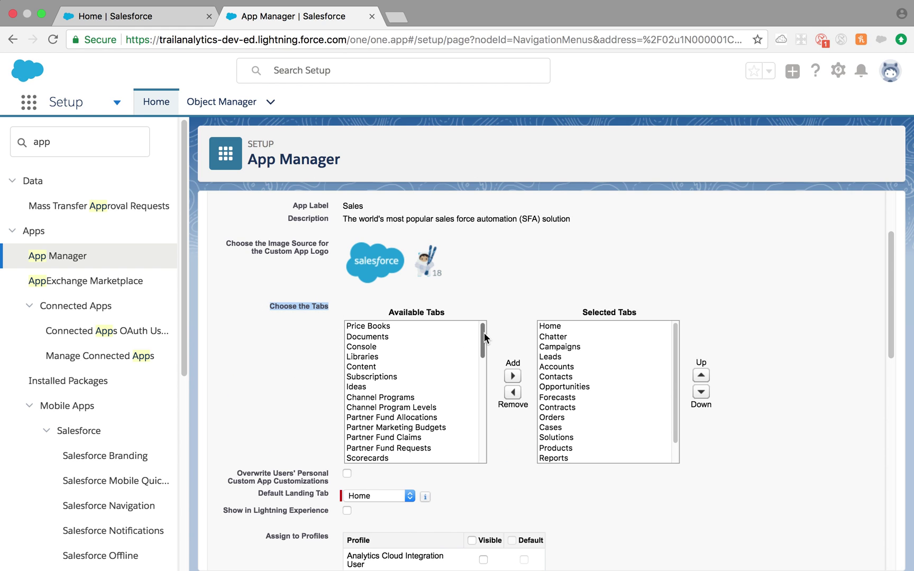
pyautogui.moveTo(484, 333); pyautogui.dragTo(485, 439)
pyautogui.scroll(-5, 563, 388)
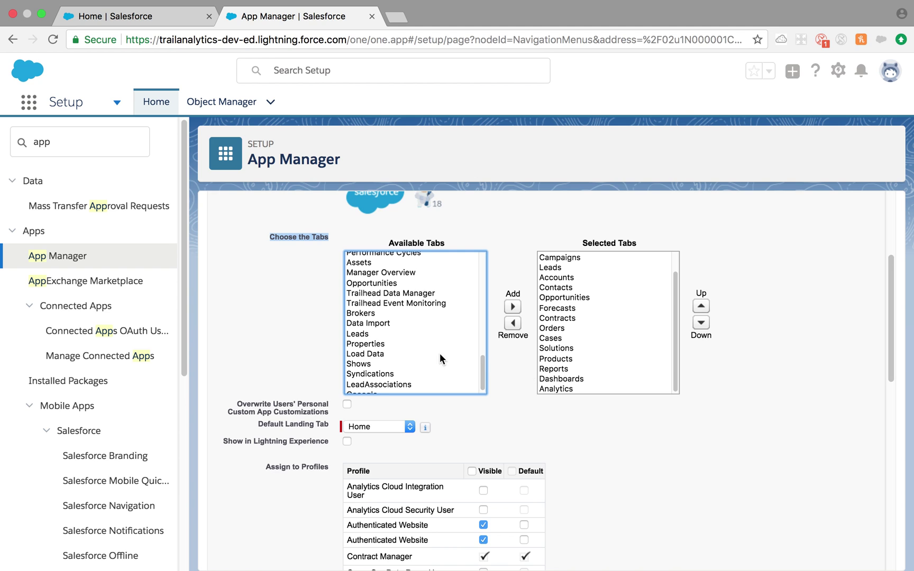
pyautogui.scroll(-3, 440, 355)
pyautogui.click(376, 333)
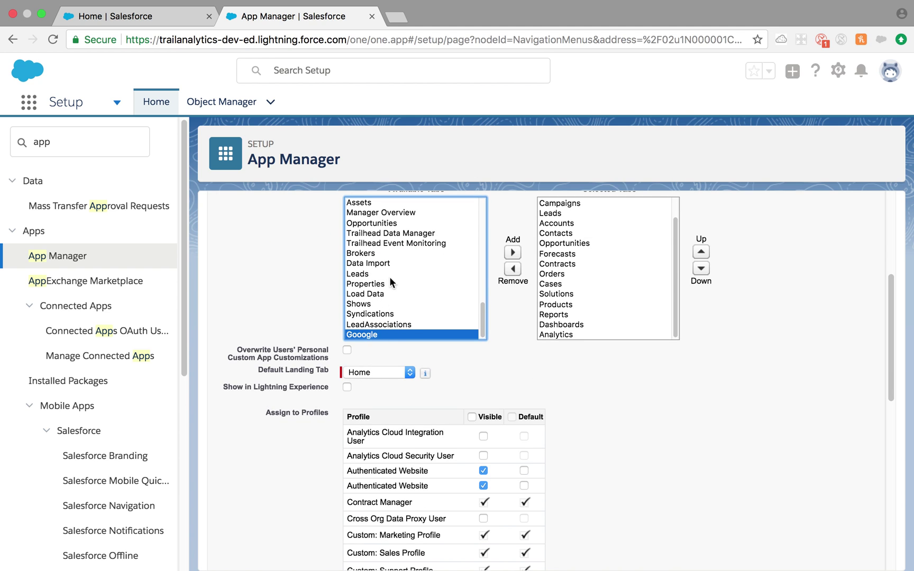
pyautogui.click(511, 253)
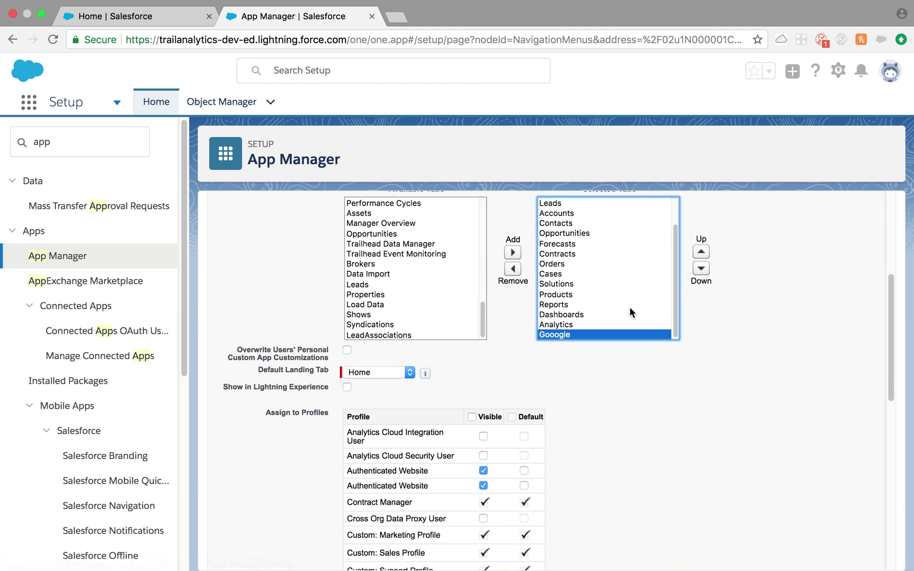
# Review the Default Landing Tab choices, leaving the landing tab set to Home.
pyautogui.scroll(5, 629, 312)
pyautogui.scroll(-7, 733, 396)
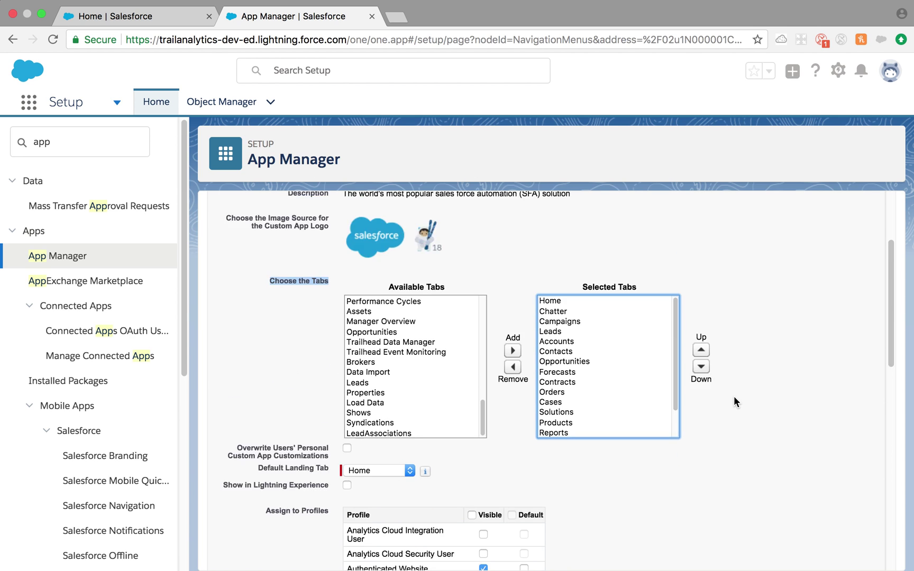
pyautogui.scroll(2, 373, 305)
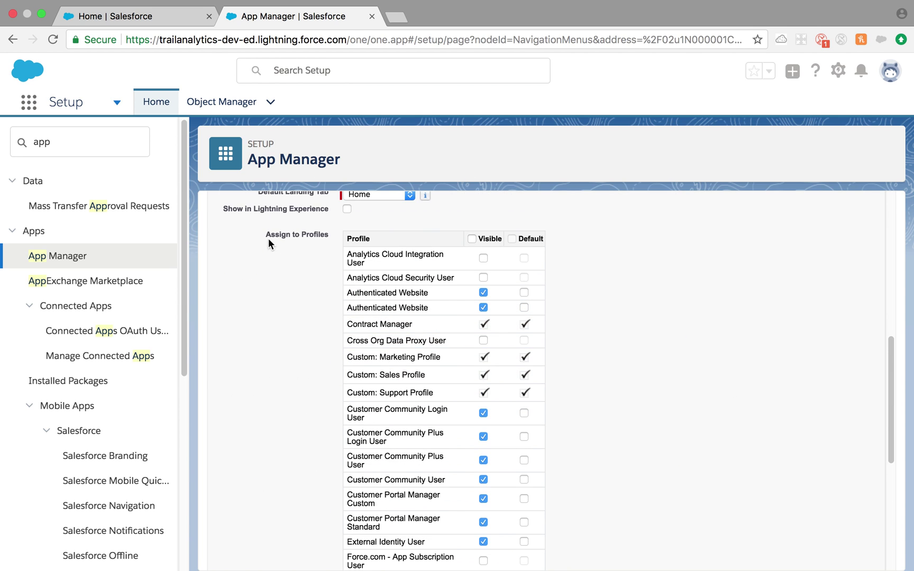
pyautogui.moveTo(264, 234); pyautogui.dragTo(336, 241)
pyautogui.scroll(1, 336, 240)
pyautogui.scroll(1, 346, 260)
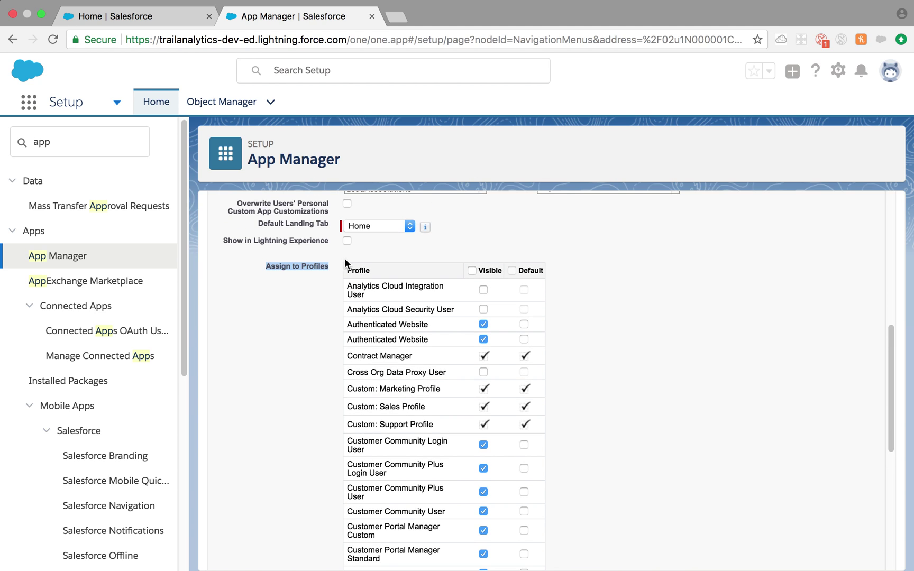
pyautogui.scroll(1, 376, 251)
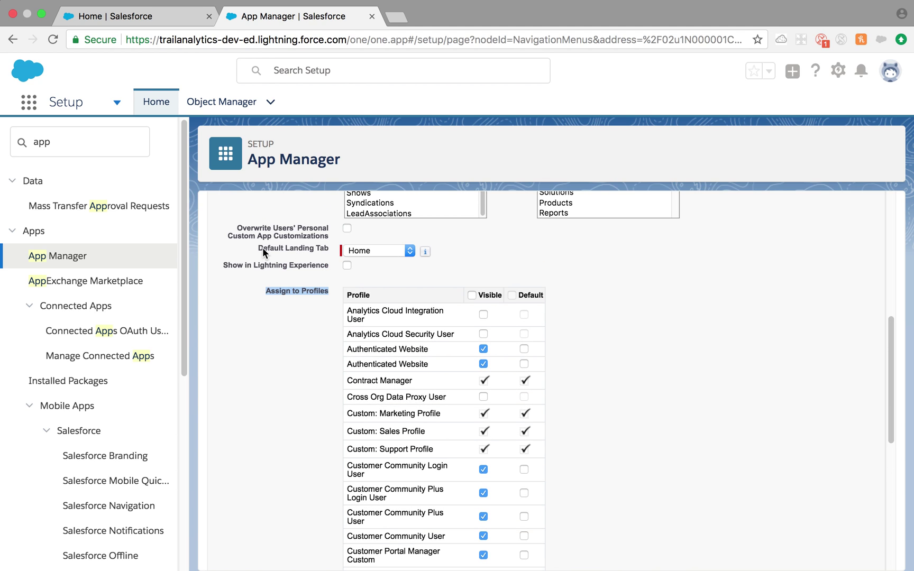
pyautogui.moveTo(259, 248); pyautogui.dragTo(329, 251)
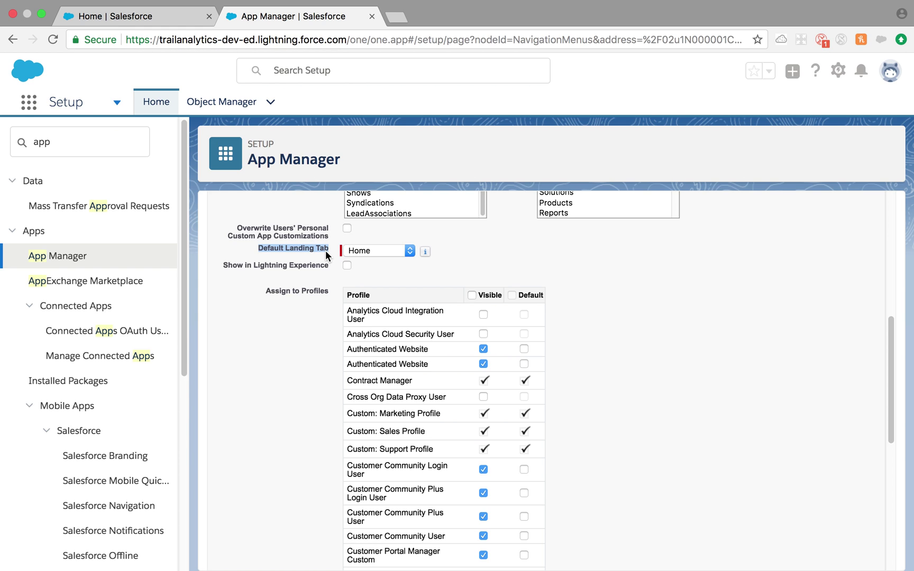
pyautogui.click(390, 251)
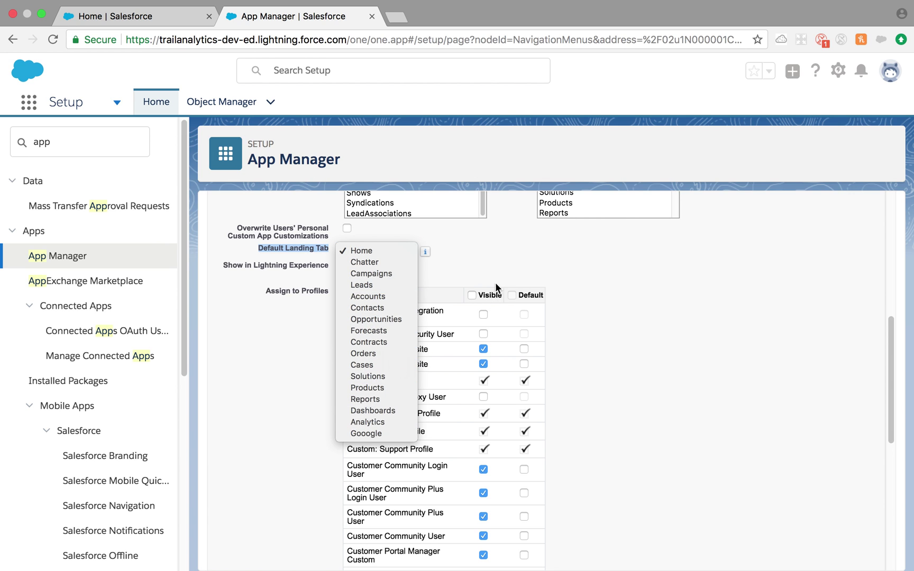
pyautogui.click(502, 269)
pyautogui.scroll(-5, 697, 304)
pyautogui.scroll(10, 697, 308)
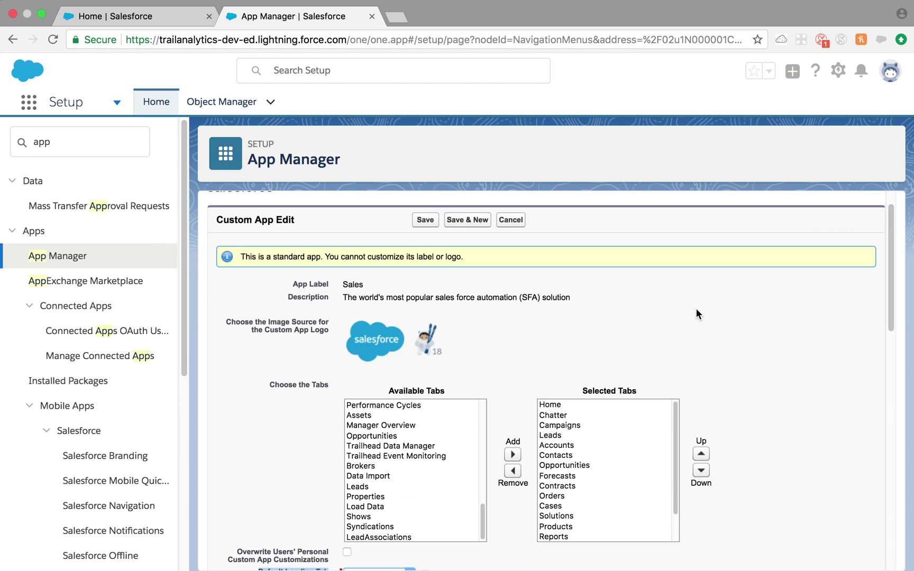
# Review the overwrite personal customizations option and profile assignments, then save the Sales app.
pyautogui.scroll(-8, 383, 354)
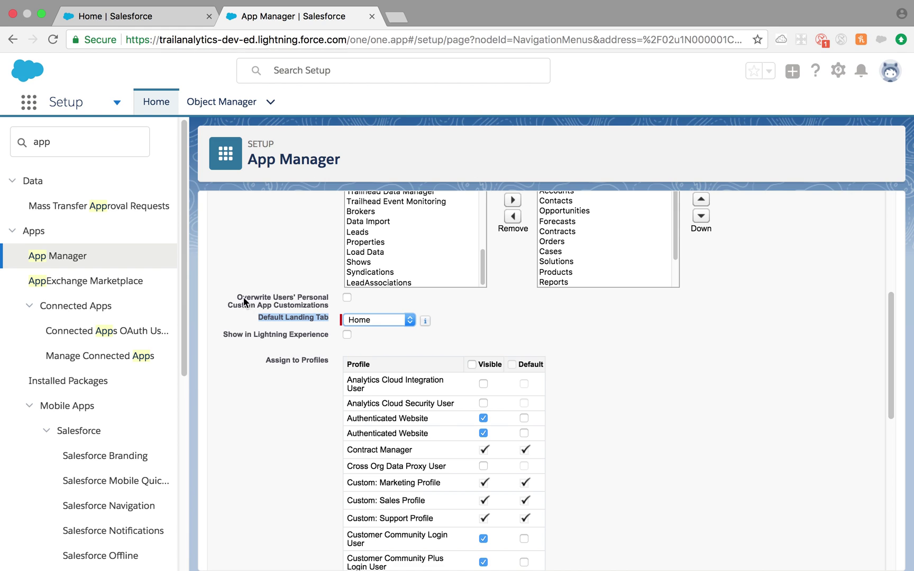
pyautogui.tripleClick(273, 301)
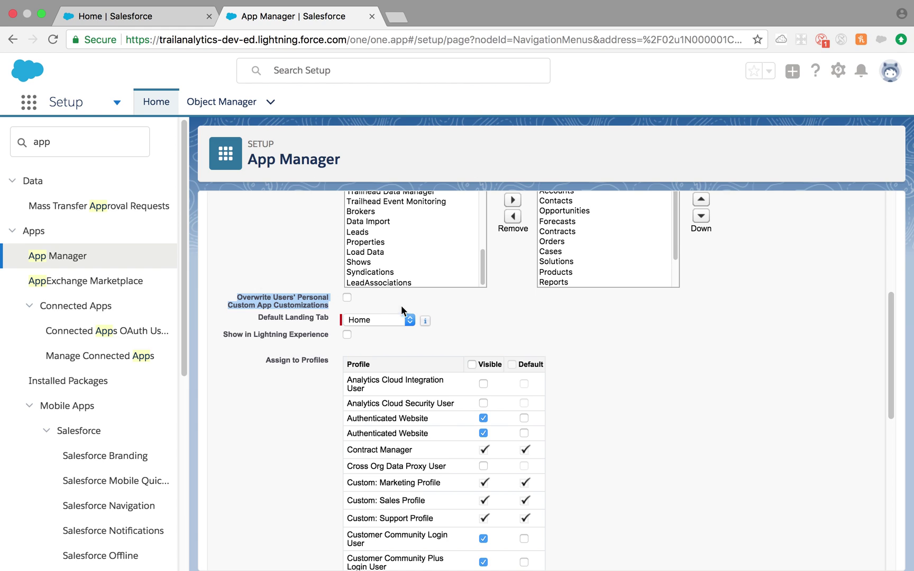
pyautogui.click(496, 299)
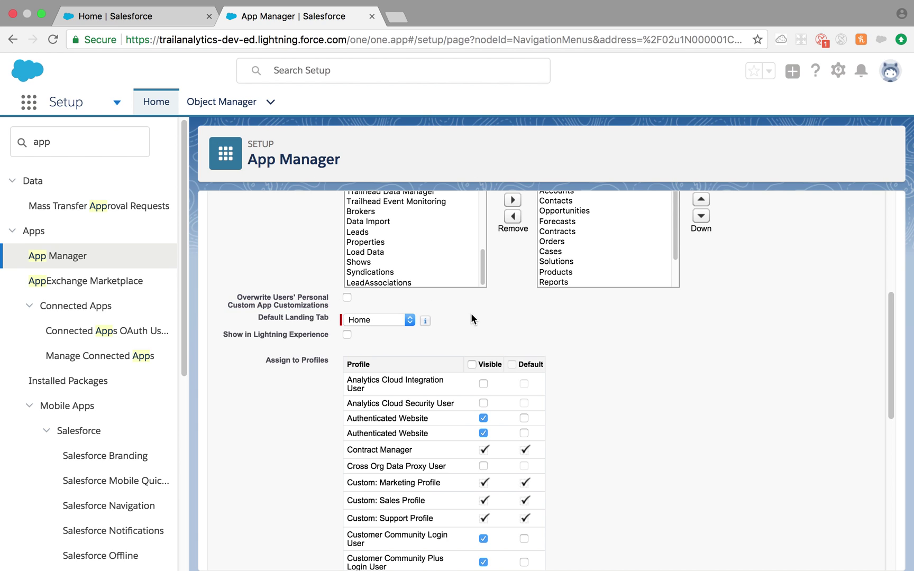
pyautogui.scroll(3, 554, 348)
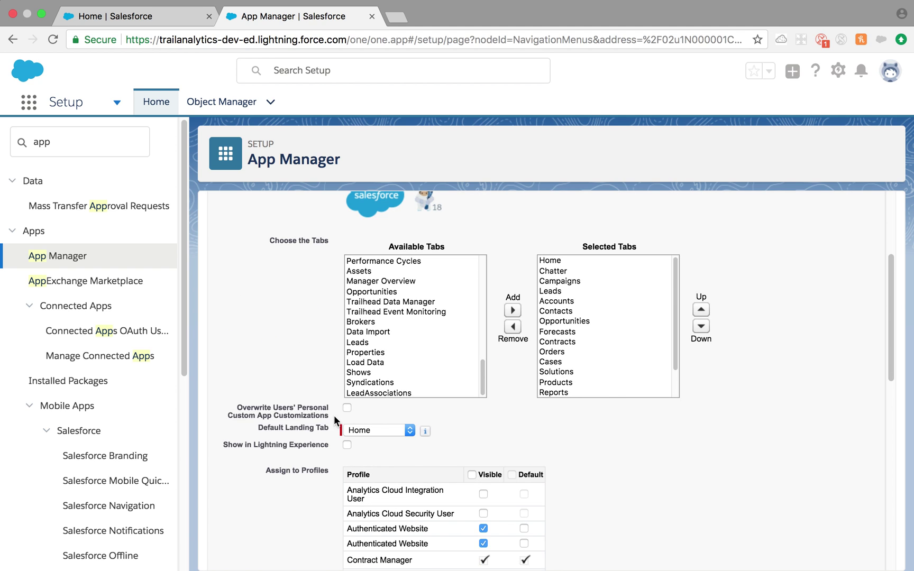
pyautogui.scroll(4, 672, 426)
pyautogui.scroll(-10, 672, 427)
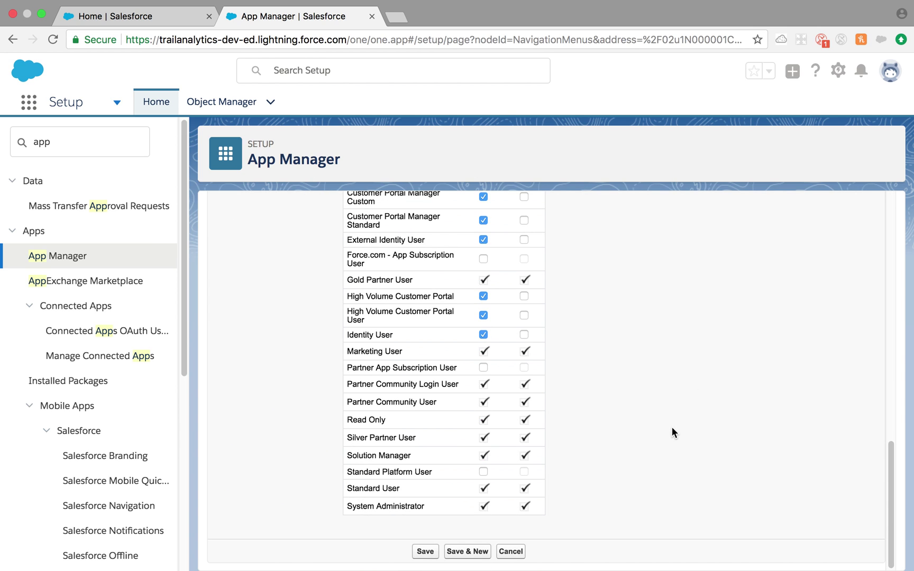
pyautogui.click(425, 551)
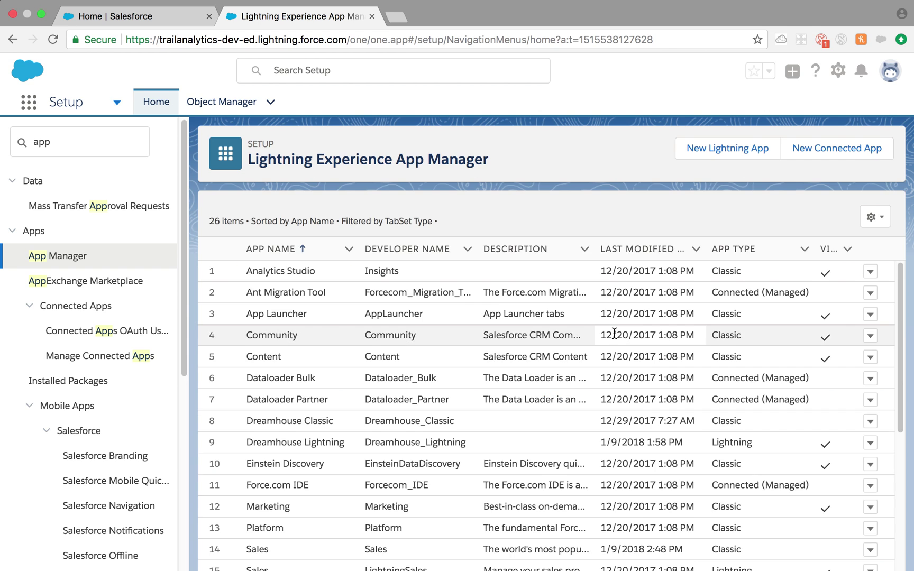
# Reload App Manager and open the action menu for the Lightning Sales app (LightningSales).
pyautogui.scroll(-2, 612, 377)
pyautogui.scroll(-1, 476, 442)
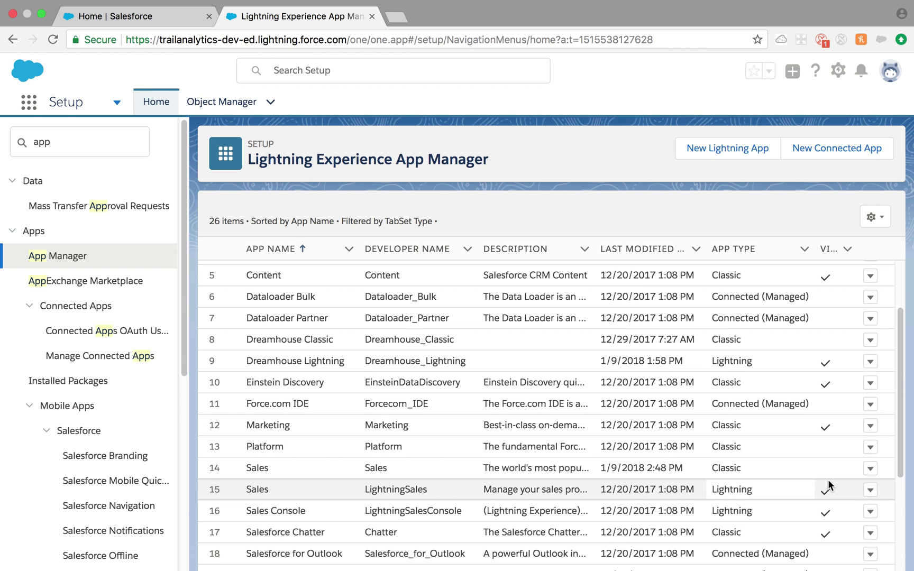
pyautogui.click(871, 490)
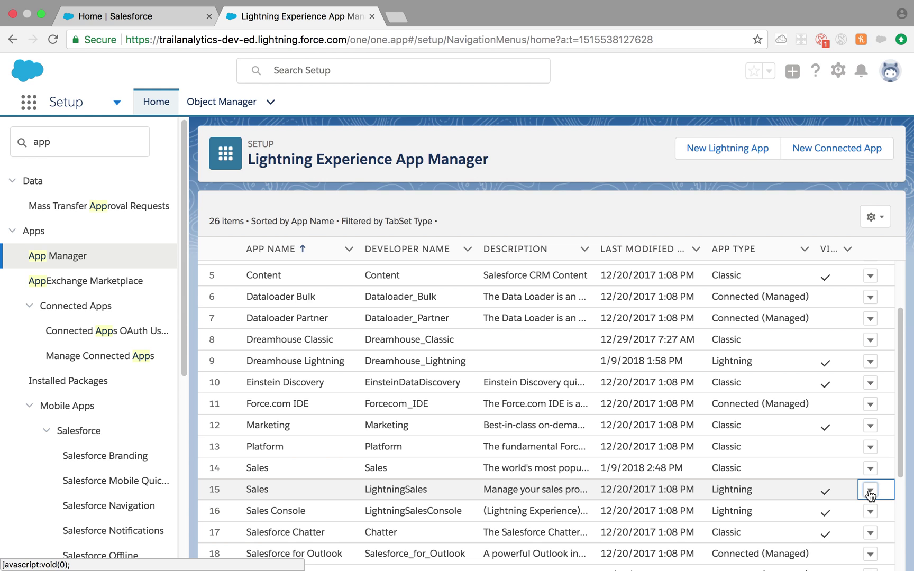
pyautogui.scroll(-3, 870, 494)
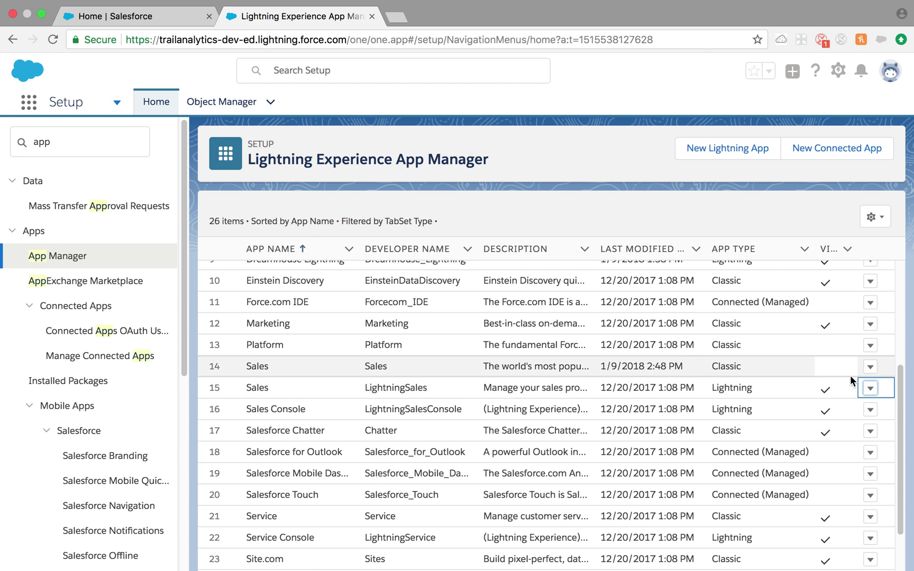
pyautogui.click(873, 390)
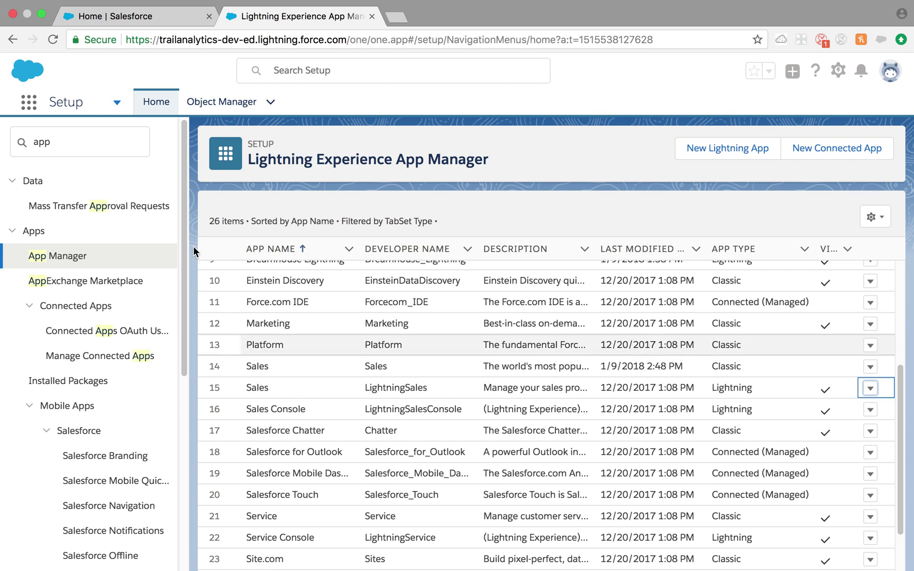
pyautogui.click(55, 38)
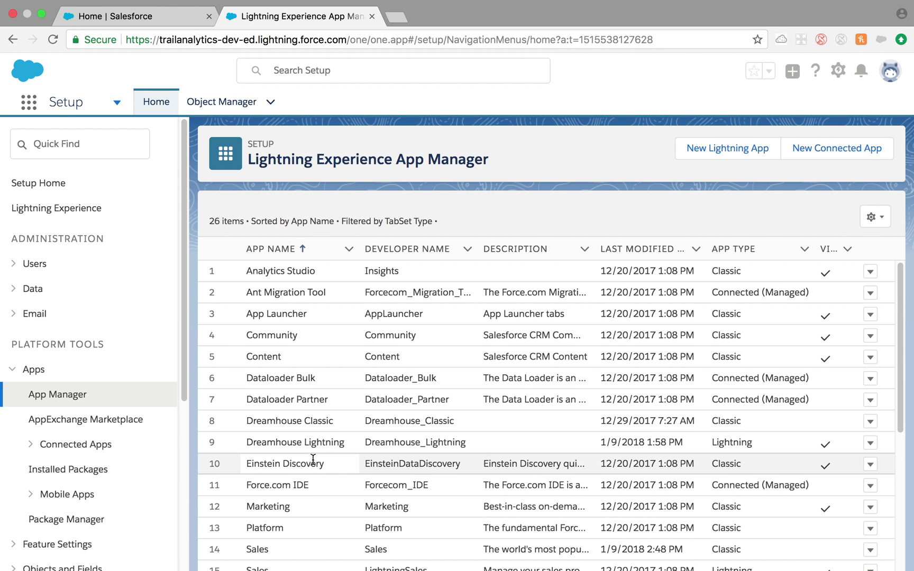
pyautogui.scroll(-2, 313, 460)
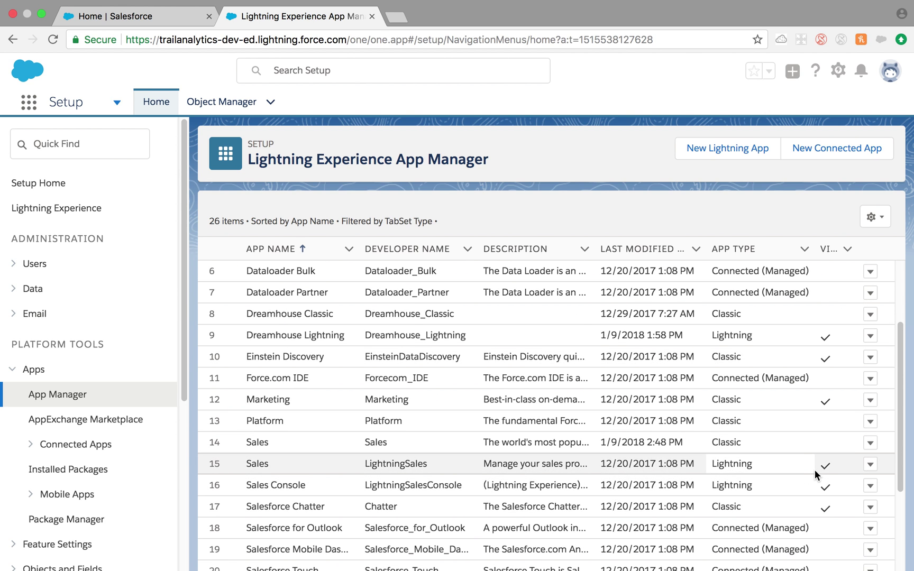
pyautogui.click(870, 464)
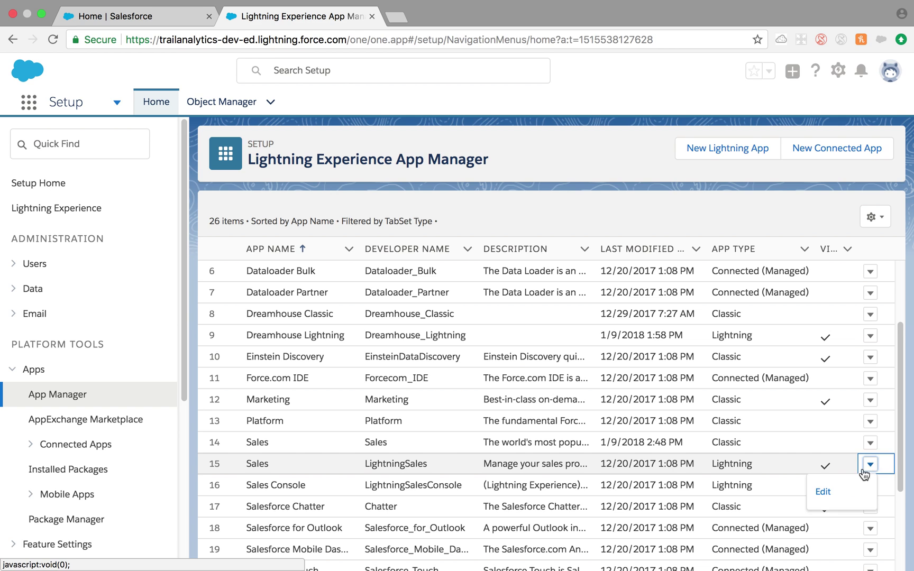
# Edit the Lightning Sales app and inspect its details: name Sales, branding colour #0070D2.
pyautogui.click(823, 493)
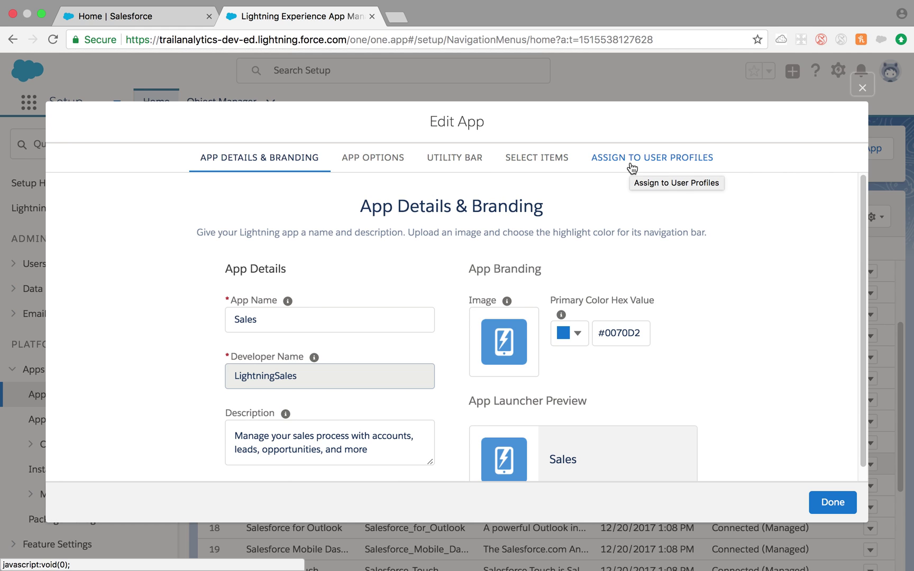
pyautogui.scroll(-1, 413, 313)
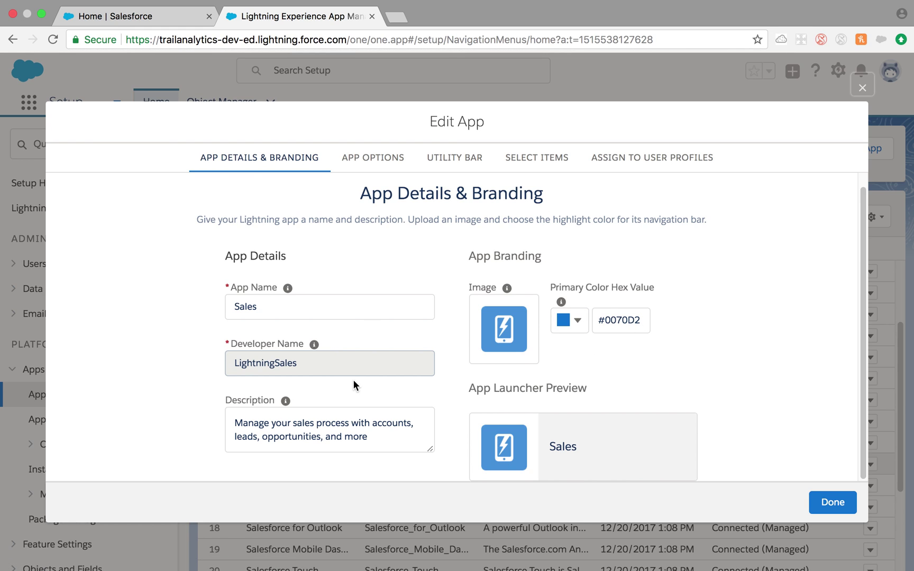
pyautogui.click(243, 309)
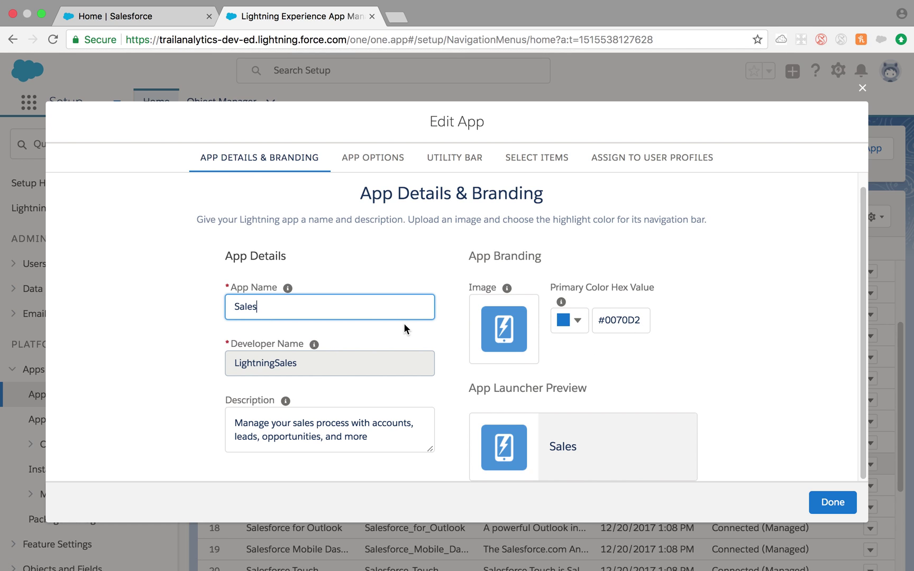
pyautogui.scroll(1, 344, 254)
pyautogui.scroll(2, 380, 271)
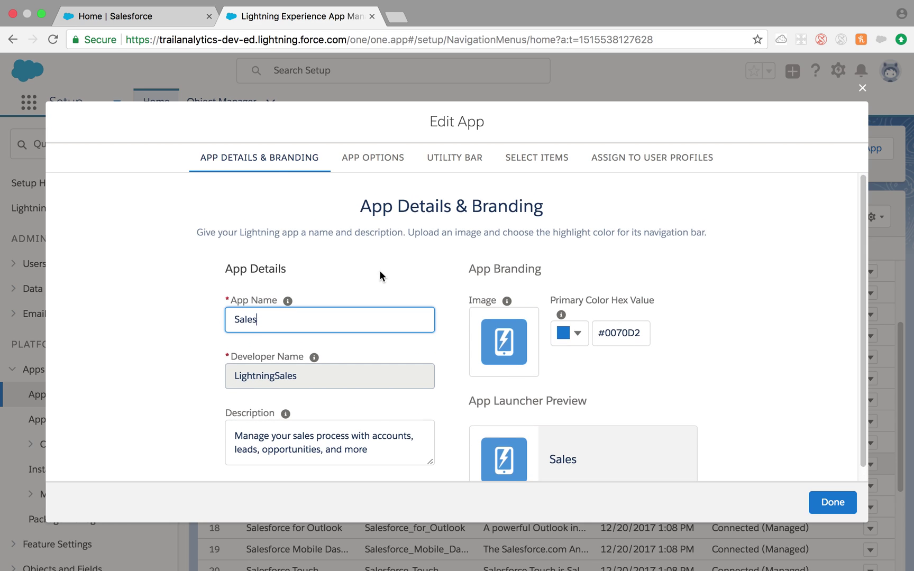
# Check the Sales app's App Options: Standard navigation style, Service Setup not included.
pyautogui.click(363, 165)
pyautogui.scroll(-2, 409, 333)
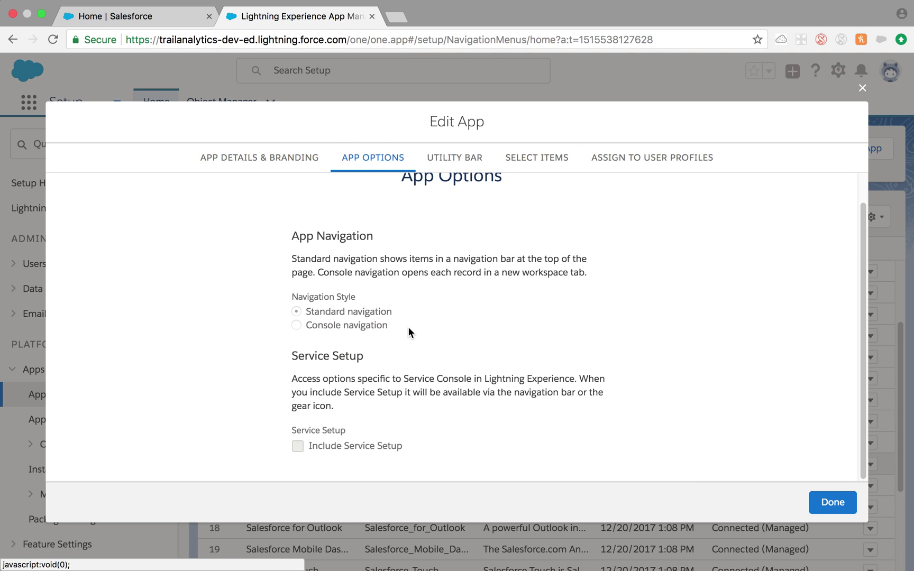
pyautogui.moveTo(303, 313); pyautogui.dragTo(364, 317)
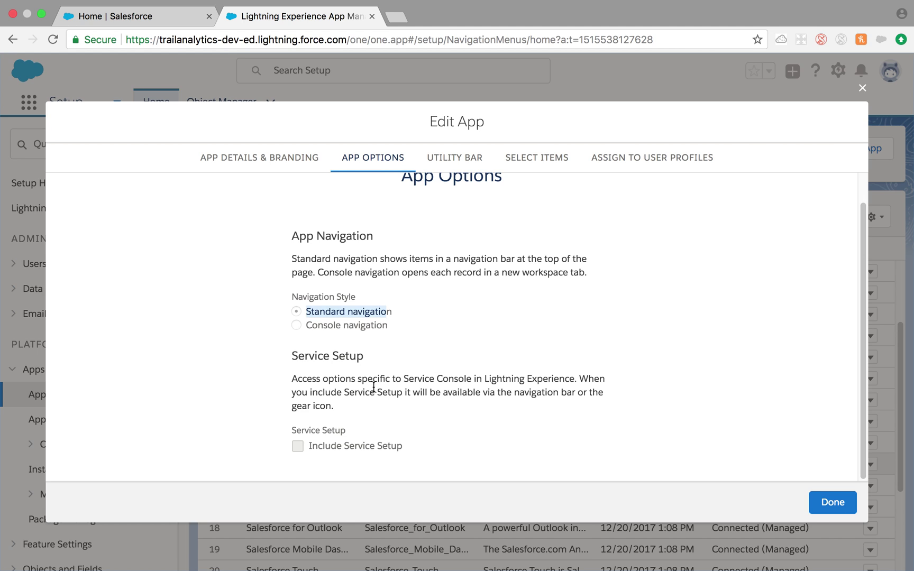
pyautogui.scroll(2, 498, 326)
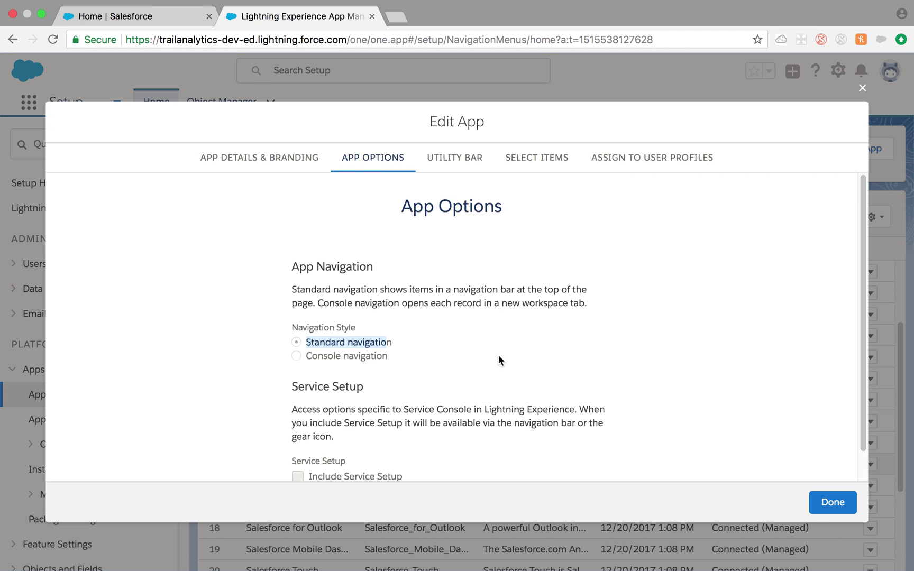
pyautogui.click(465, 156)
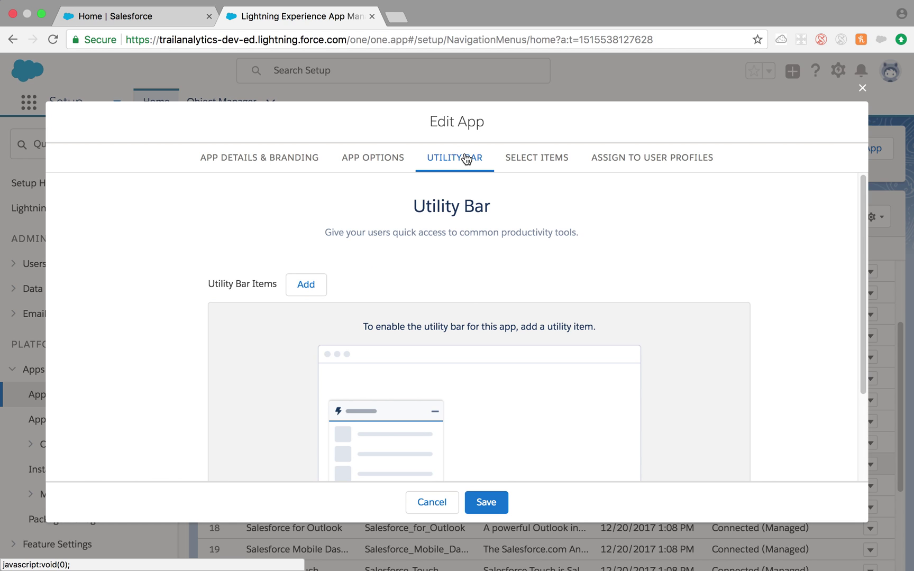
# Leave the empty Utility Bar for Select Items, confirming the leave prompt.
pyautogui.scroll(-3, 474, 333)
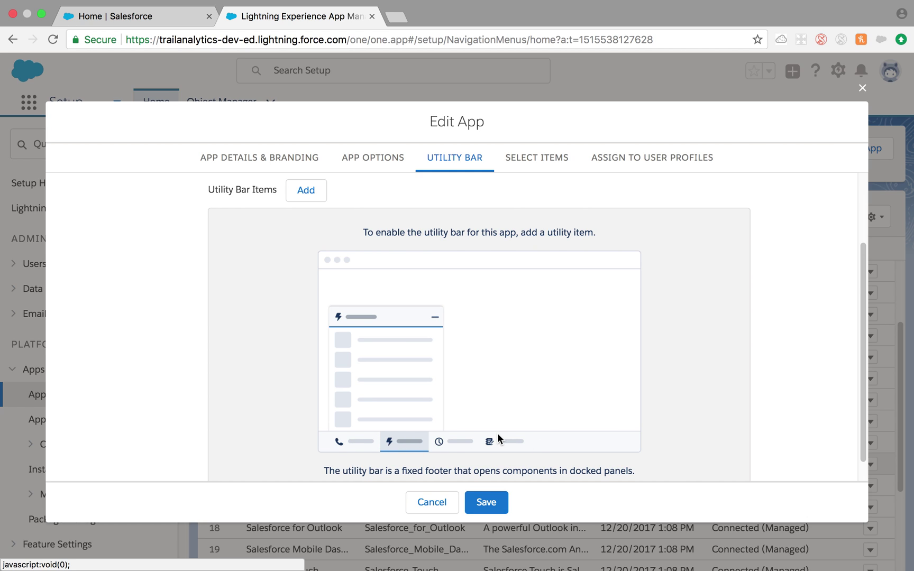
pyautogui.scroll(-1, 497, 433)
pyautogui.scroll(4, 497, 433)
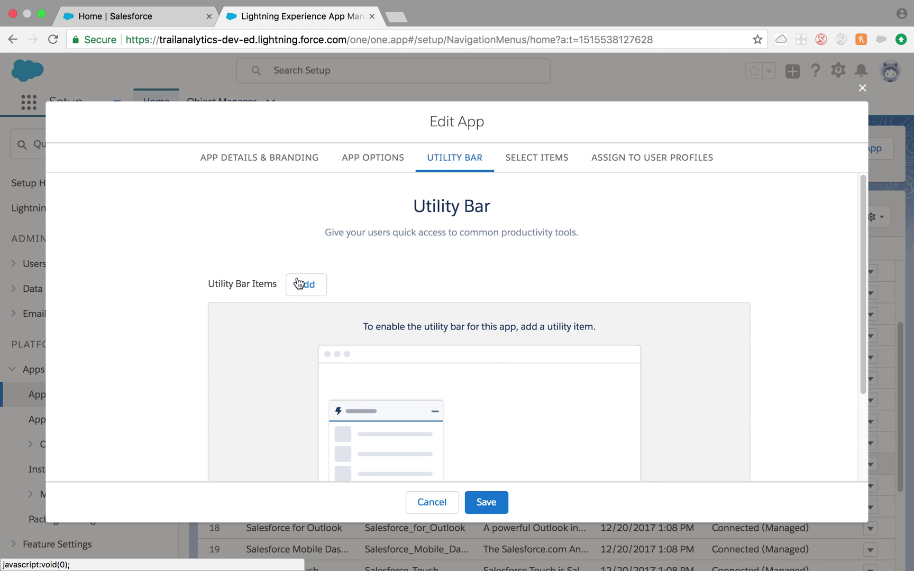
pyautogui.click(539, 165)
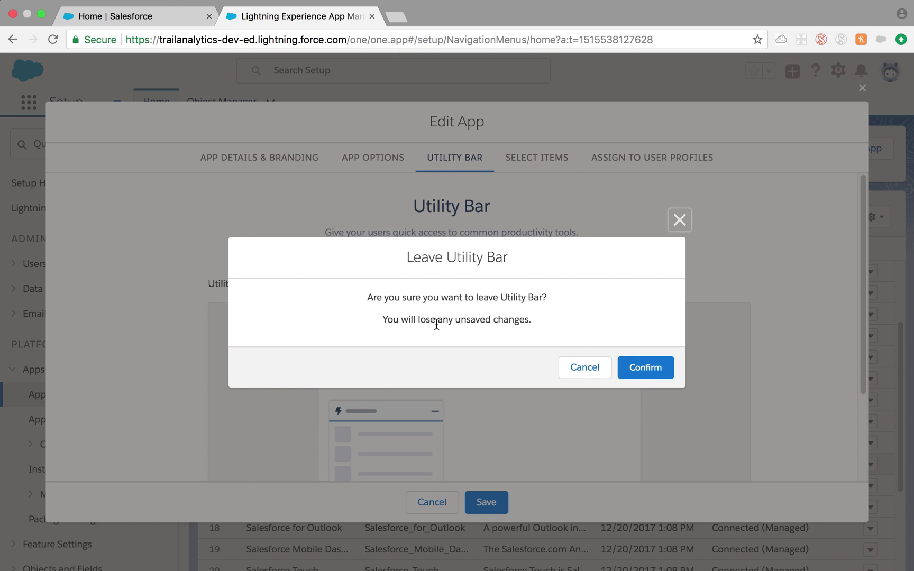
pyautogui.click(661, 367)
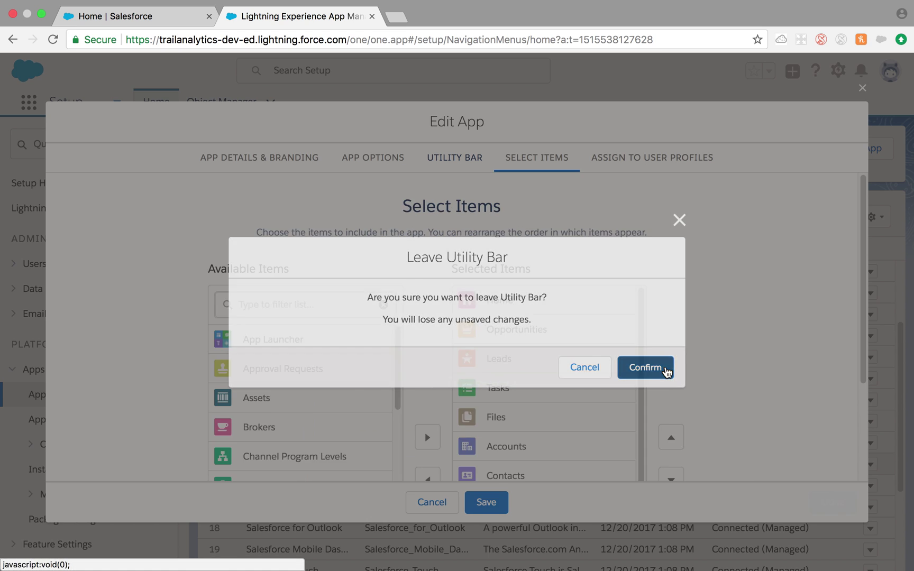
# Scroll through the available items and select Test.
pyautogui.scroll(-1, 758, 249)
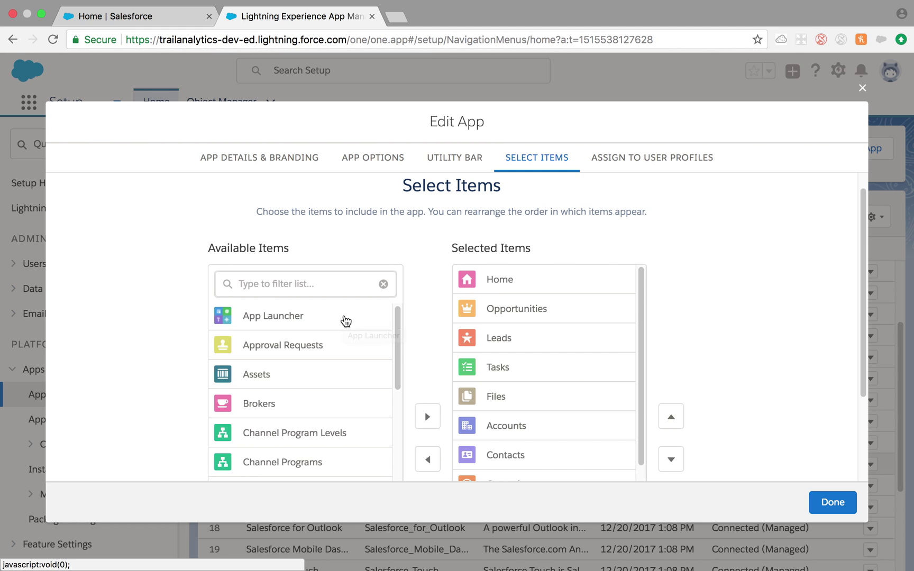
pyautogui.scroll(-2, 368, 332)
pyautogui.scroll(-2, 537, 352)
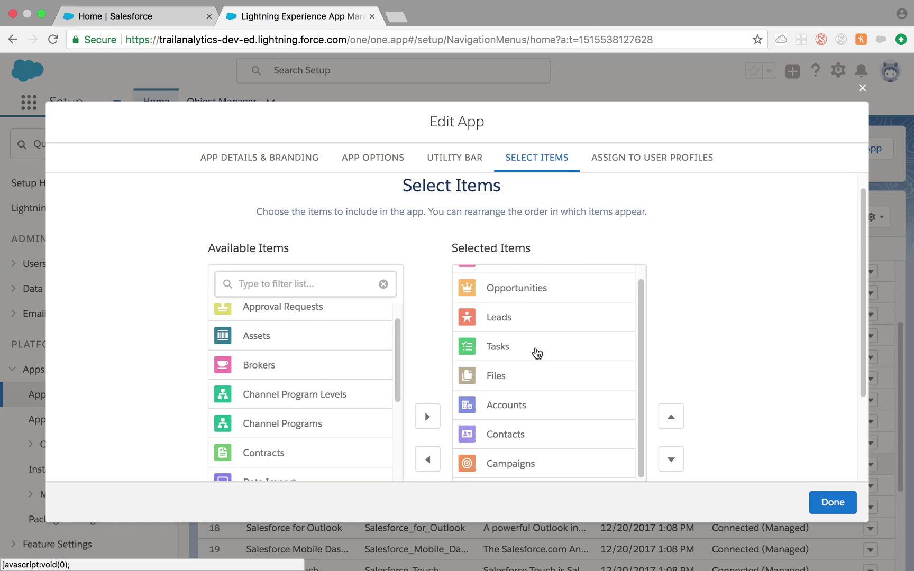
pyautogui.scroll(-5, 347, 400)
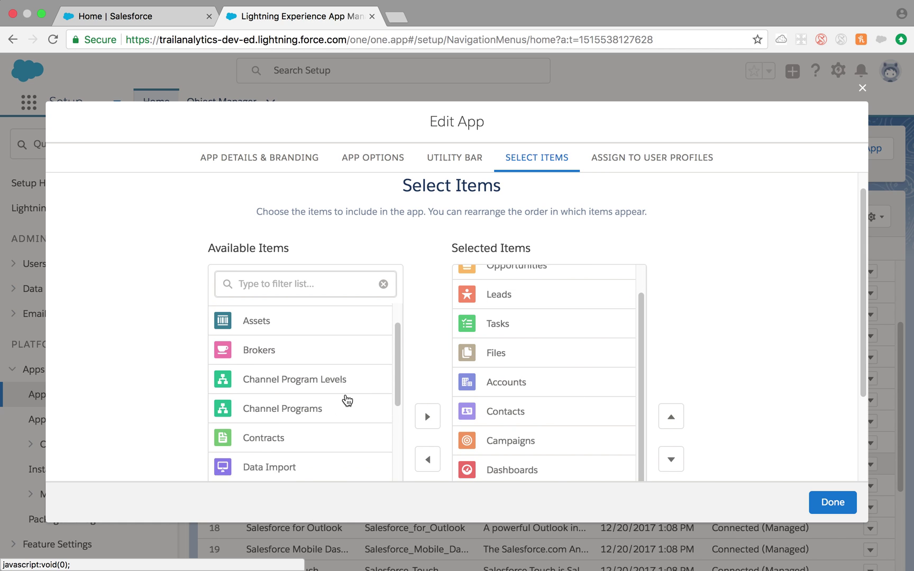
pyautogui.scroll(-10, 347, 401)
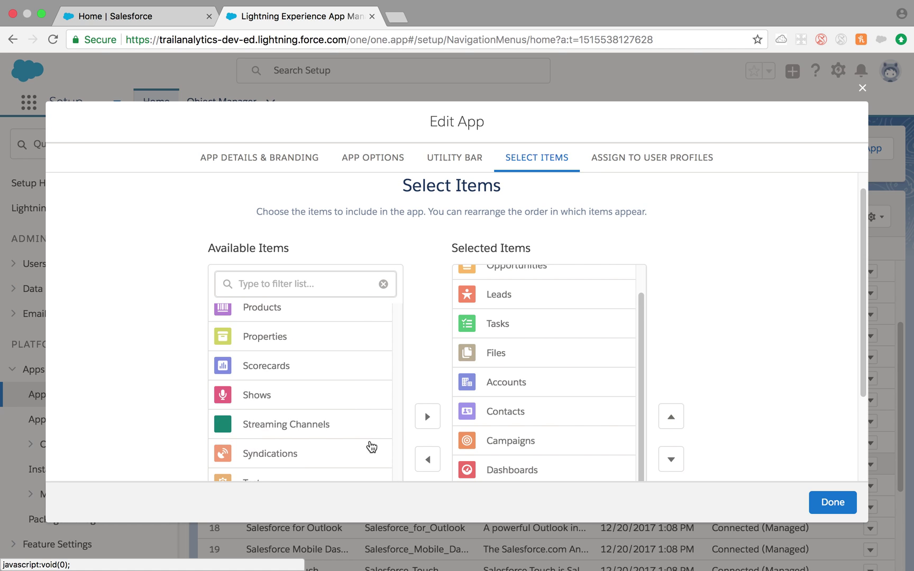
pyautogui.scroll(-3, 698, 328)
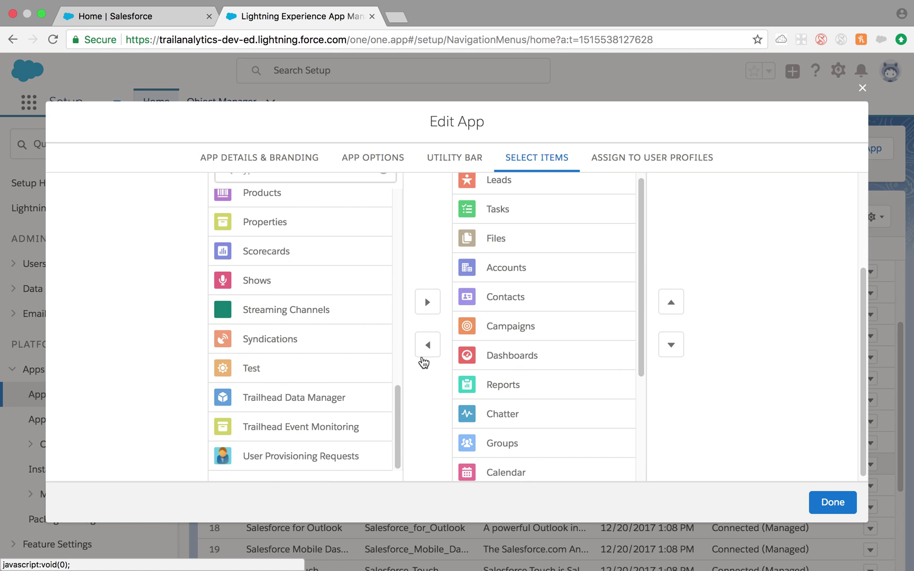
pyautogui.click(288, 365)
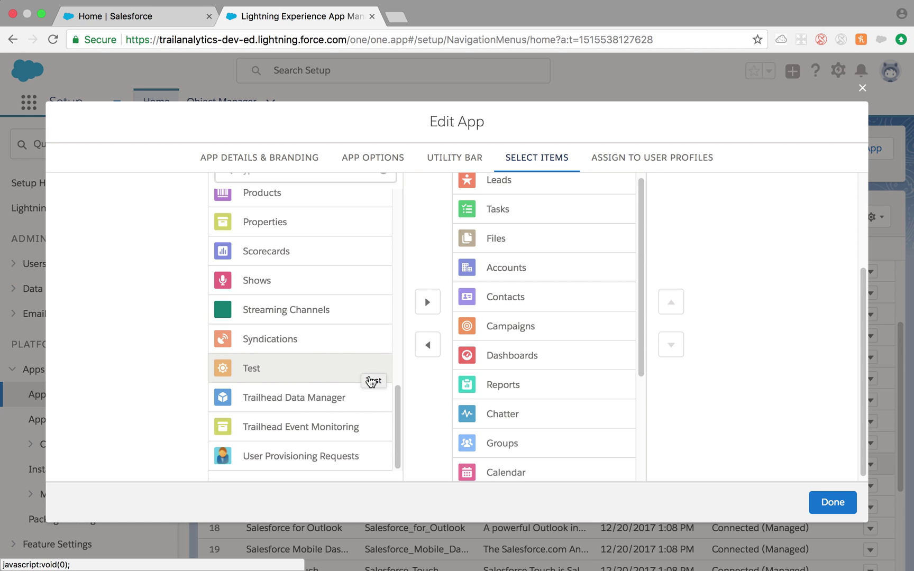
pyautogui.click(335, 368)
# Add Test to the Selected Items and try dragging Leads to reorder the navigation.
pyautogui.click(428, 305)
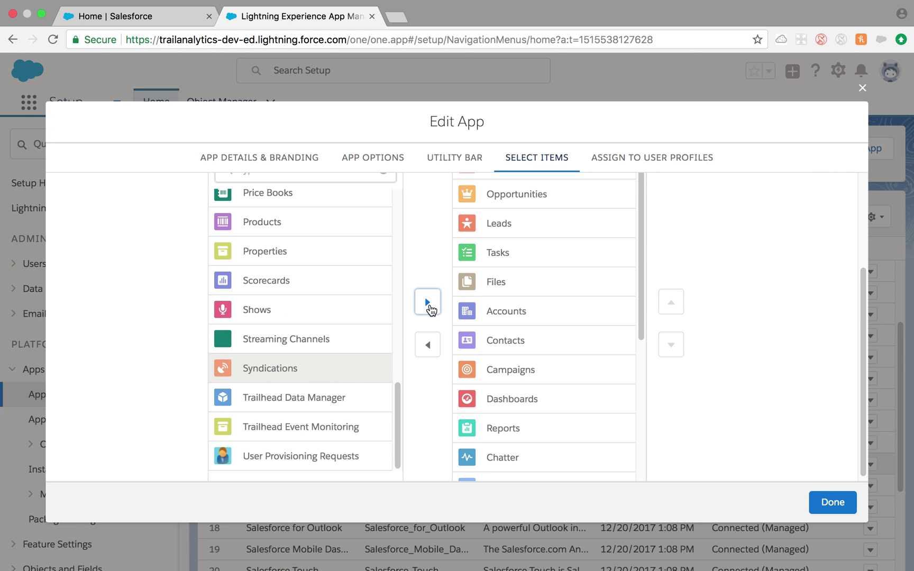
pyautogui.scroll(-5, 585, 421)
pyautogui.moveTo(535, 389)
pyautogui.mouseDown()
pyautogui.moveTo(552, 249)
pyautogui.moveTo(534, 370)
pyautogui.mouseUp()
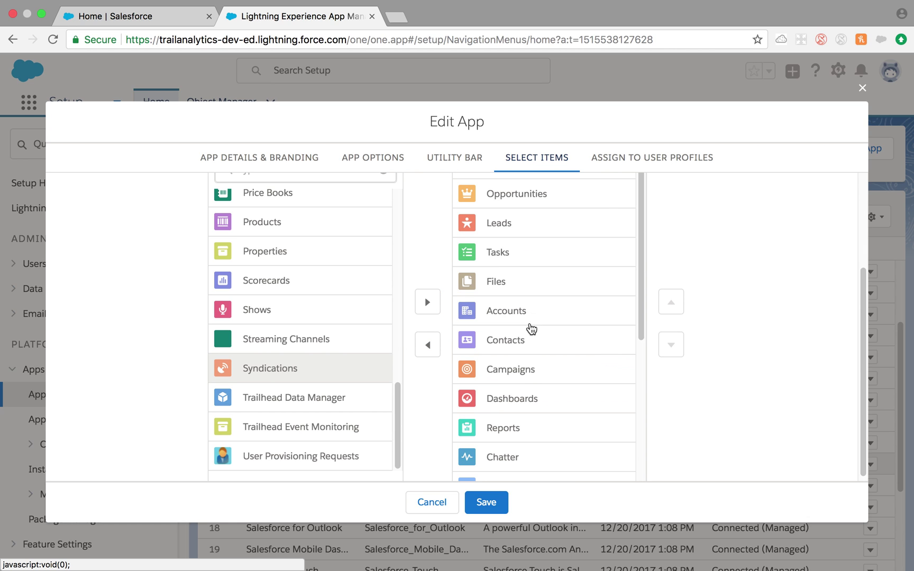
pyautogui.scroll(-3, 537, 394)
pyautogui.scroll(3, 532, 355)
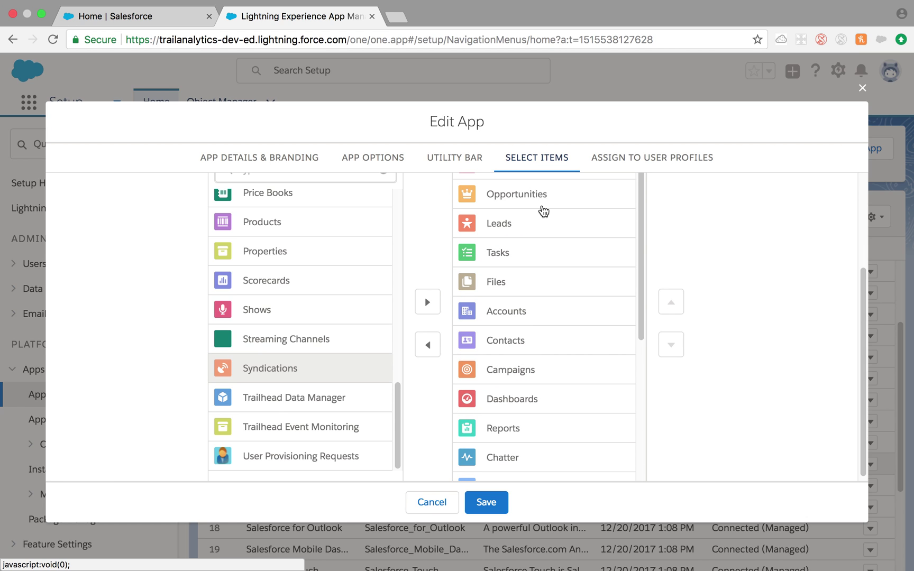
pyautogui.moveTo(547, 231)
pyautogui.mouseDown()
pyautogui.moveTo(545, 200)
pyautogui.moveTo(550, 225)
pyautogui.mouseUp()
# Review the selected items list, then attempt to move on to user profile assignments.
pyautogui.scroll(-5, 550, 409)
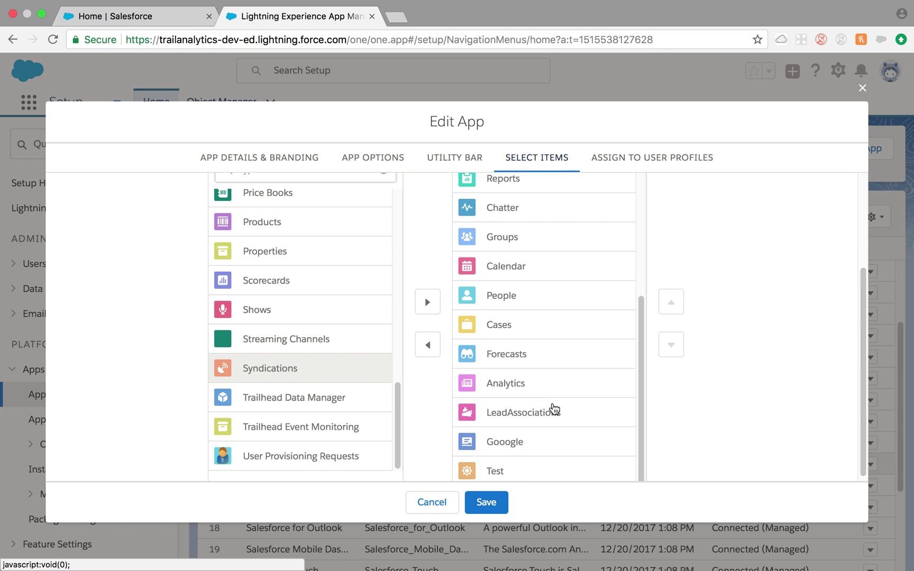
pyautogui.scroll(5, 550, 410)
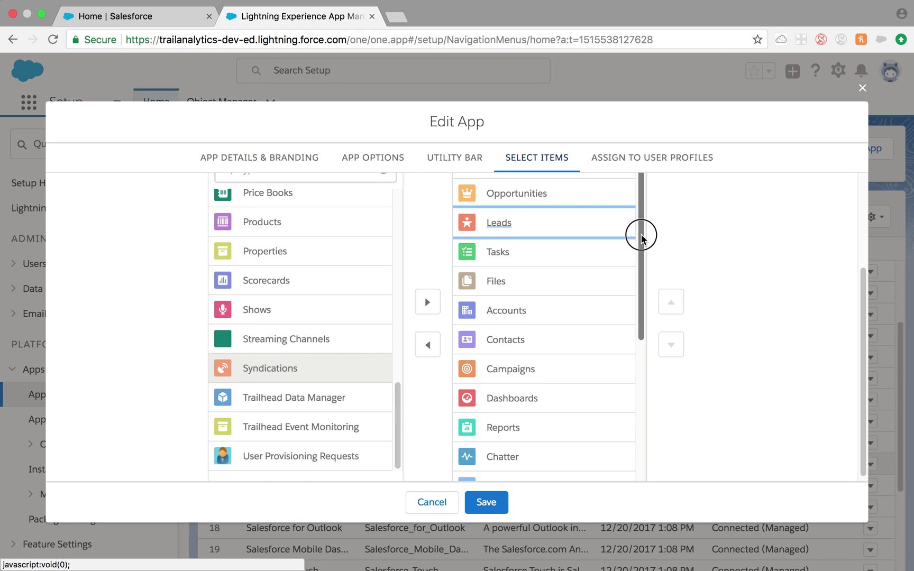
pyautogui.scroll(2, 638, 235)
pyautogui.scroll(3, 779, 307)
pyautogui.scroll(-5, 553, 312)
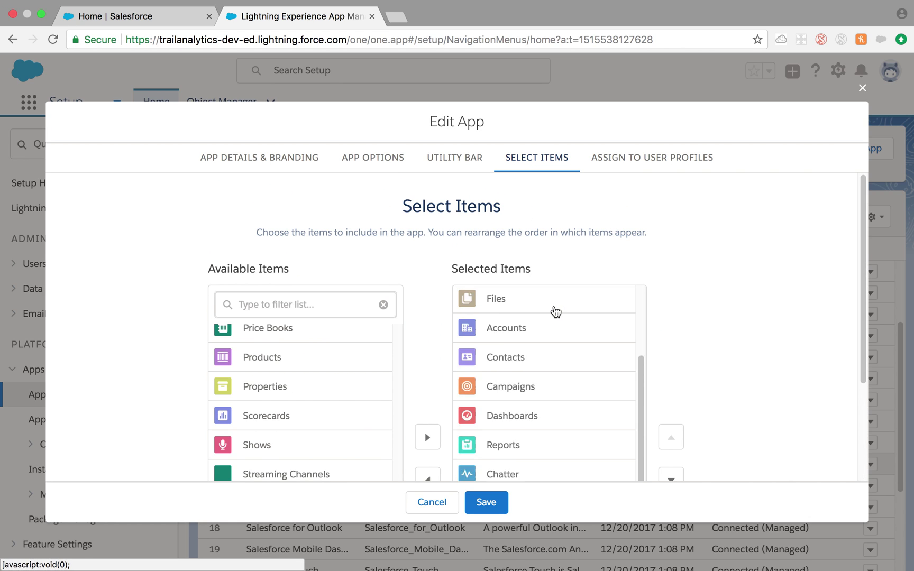
pyautogui.scroll(-1, 796, 305)
pyautogui.scroll(-2, 796, 306)
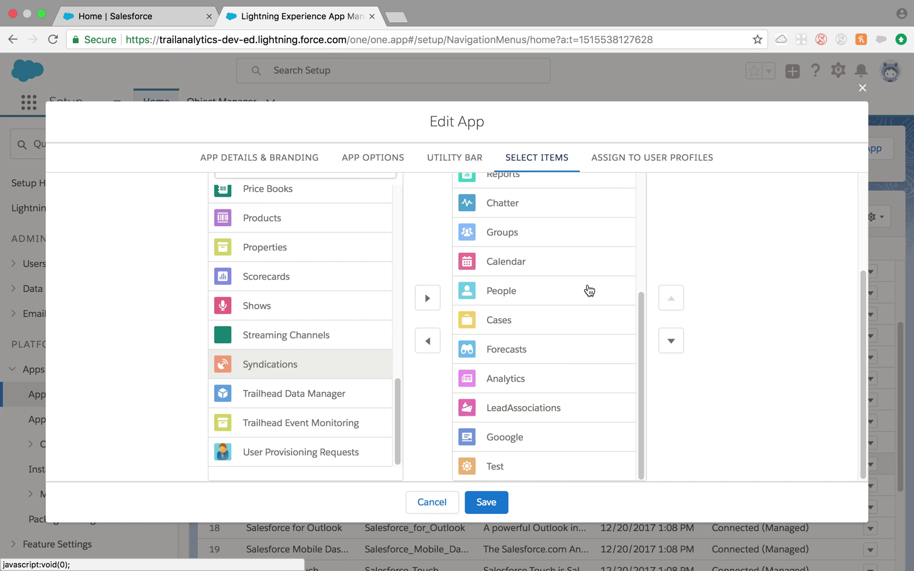
pyautogui.scroll(1, 565, 395)
pyautogui.scroll(4, 566, 396)
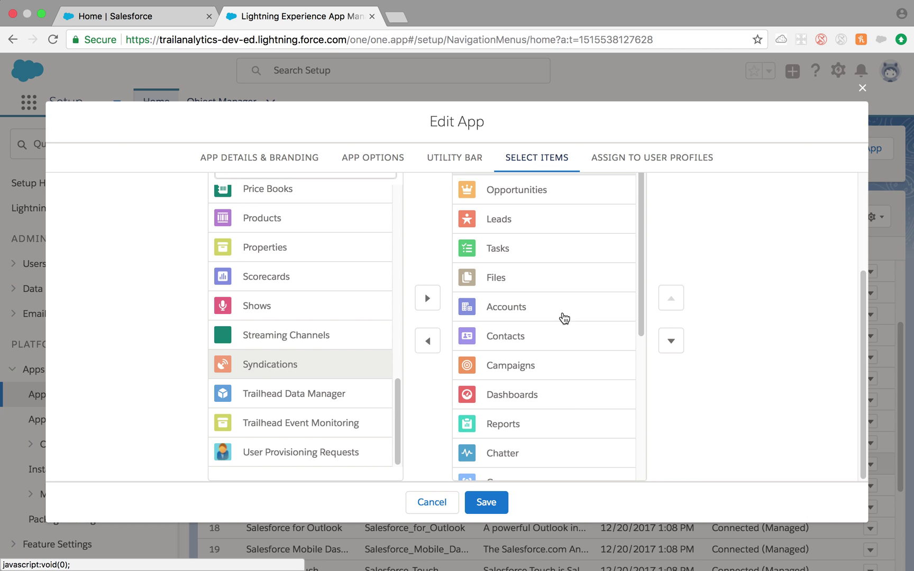
pyautogui.click(652, 160)
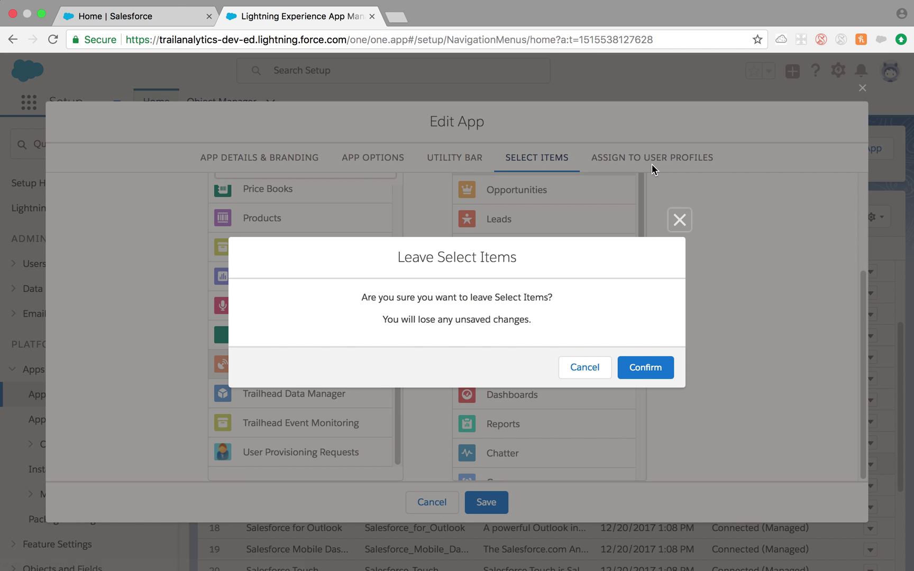
# Save the item selection with Test, confirm System Administrator is assigned, and close the dialog.
pyautogui.click(584, 371)
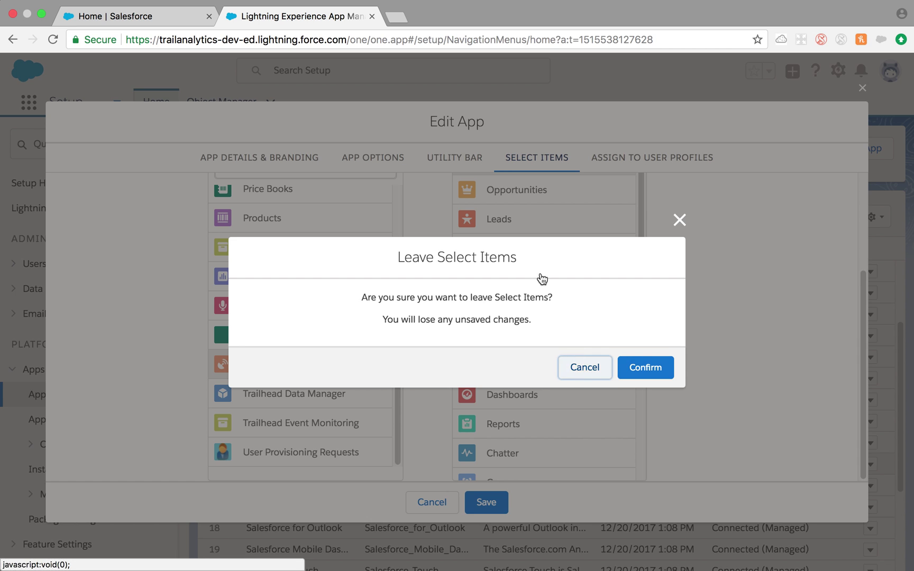
pyautogui.click(500, 502)
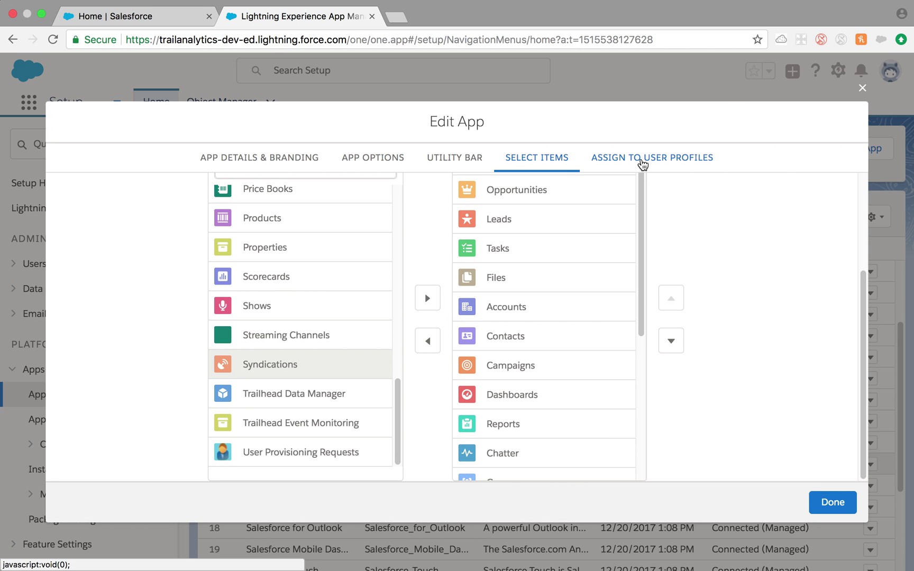
pyautogui.click(643, 165)
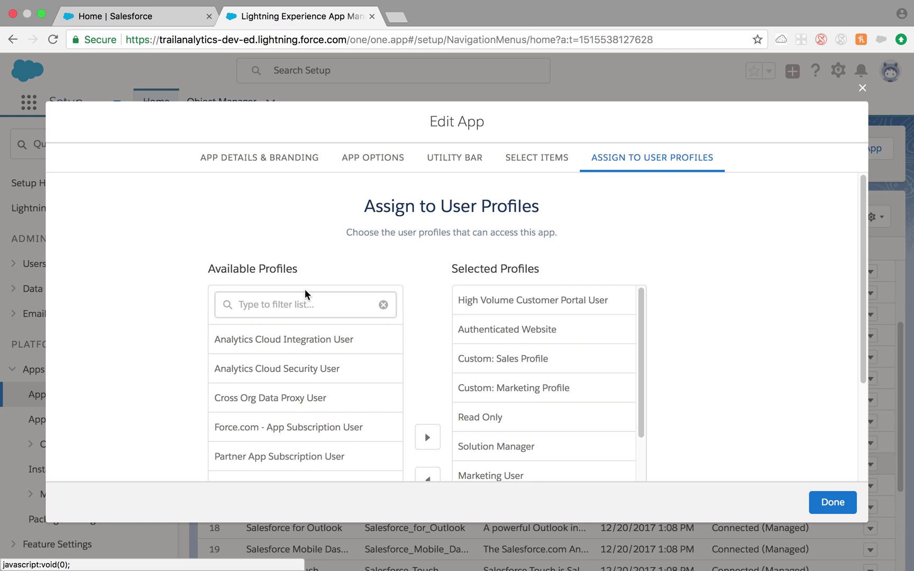
pyautogui.scroll(-2, 305, 294)
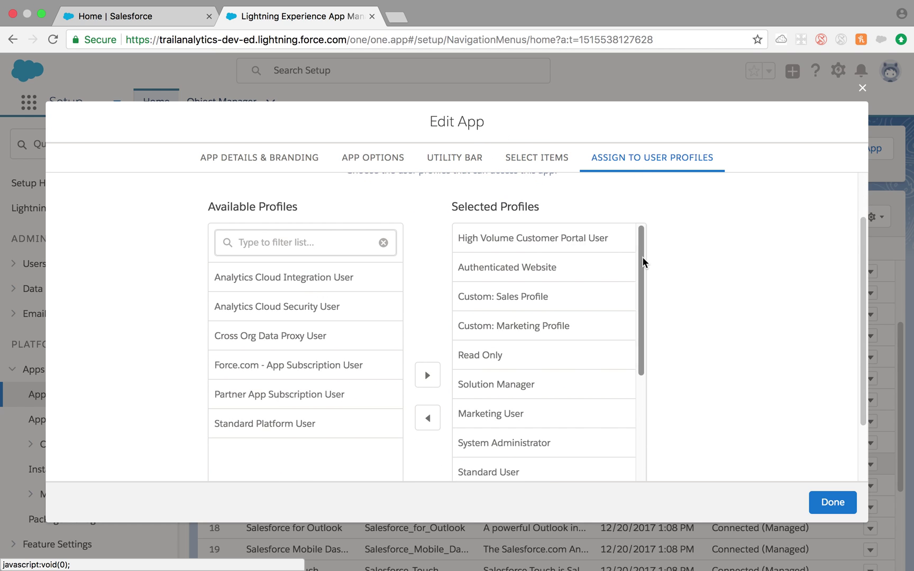
pyautogui.moveTo(642, 256); pyautogui.dragTo(641, 344)
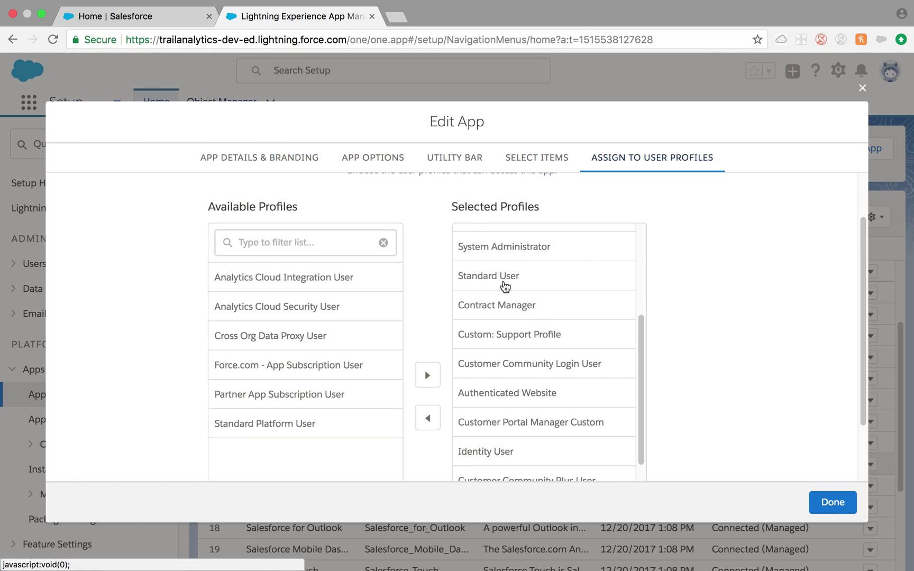
pyautogui.click(841, 502)
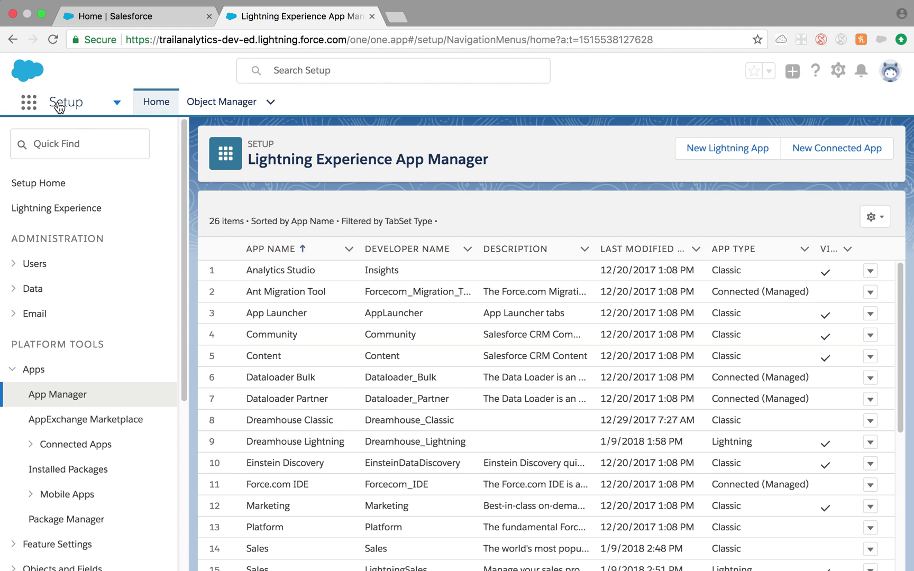
# Find Profiles via Quick Find 'profi', filter to S, and open System Administrator.
pyautogui.click(103, 137)
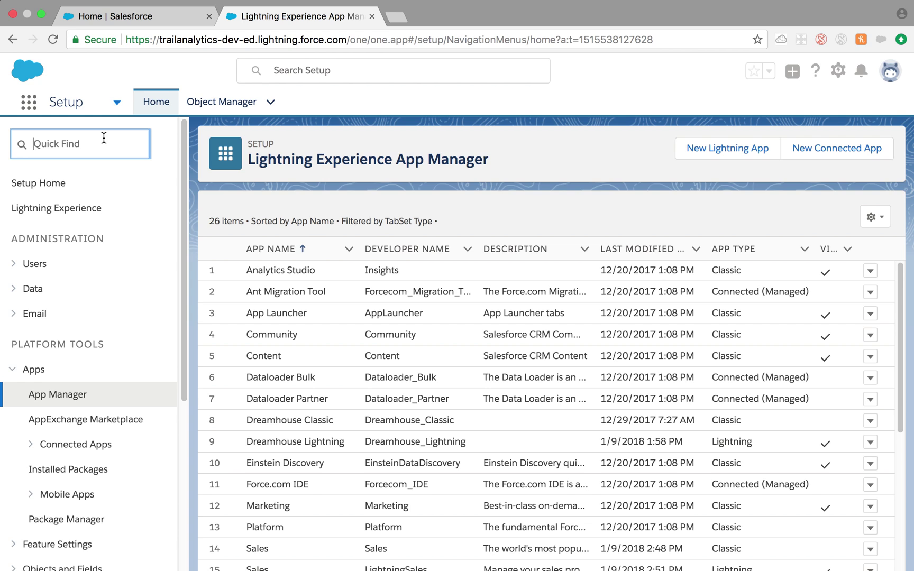
pyautogui.write('profil')
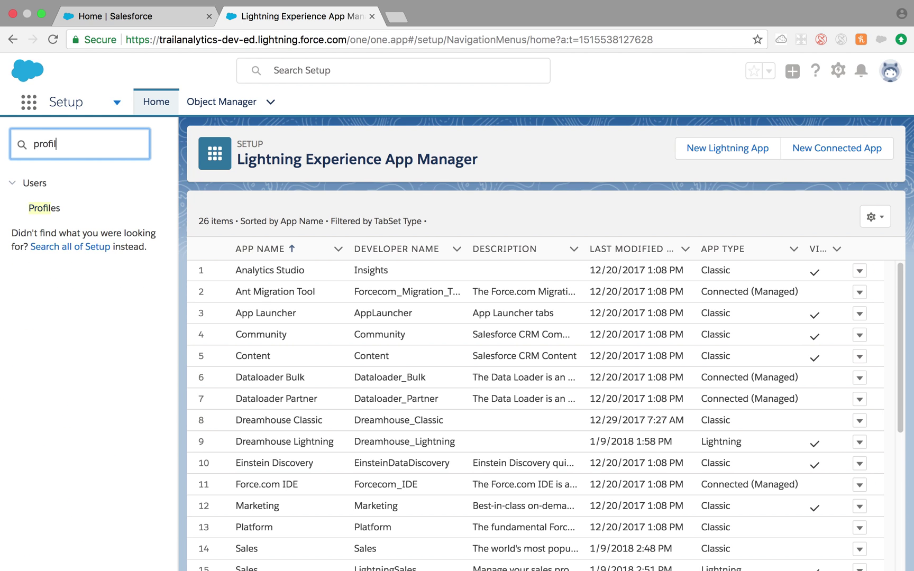
pyautogui.click(71, 209)
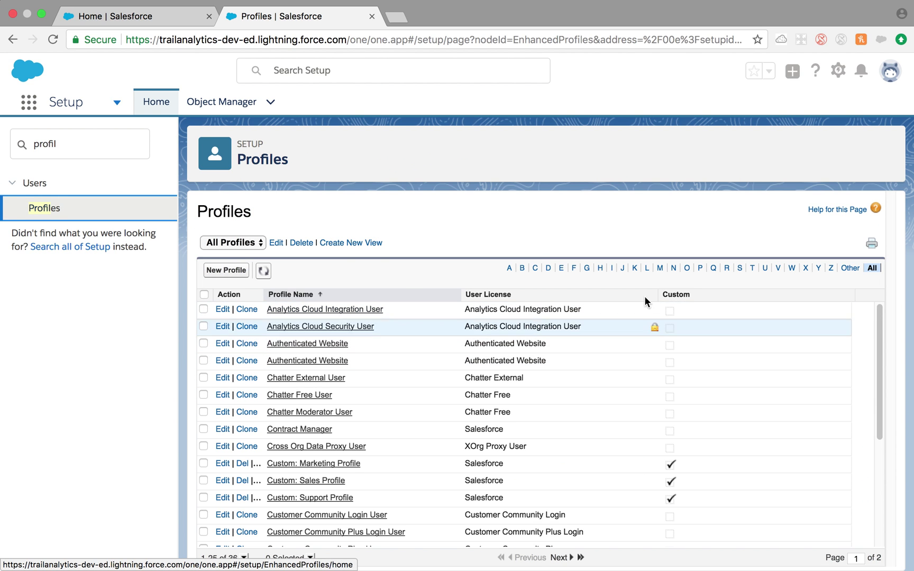
pyautogui.click(740, 268)
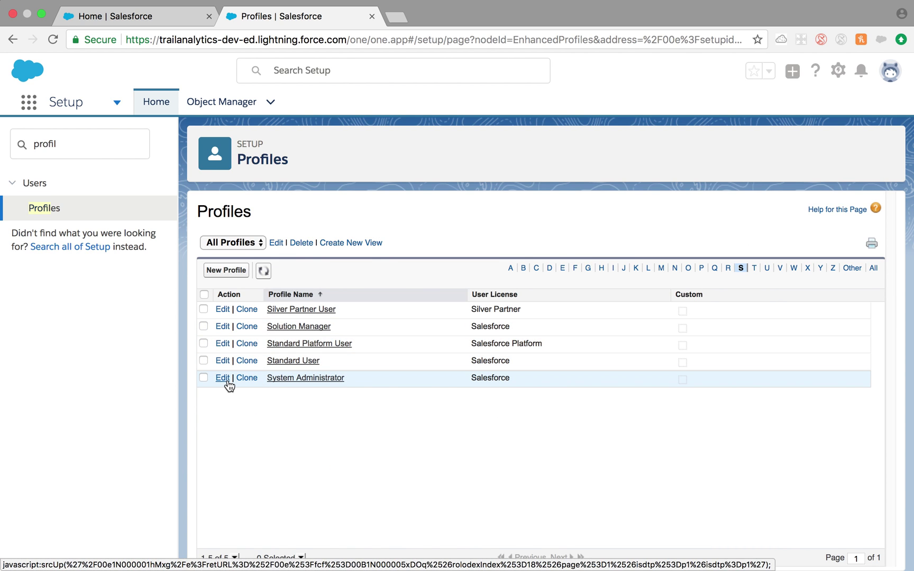
pyautogui.click(265, 379)
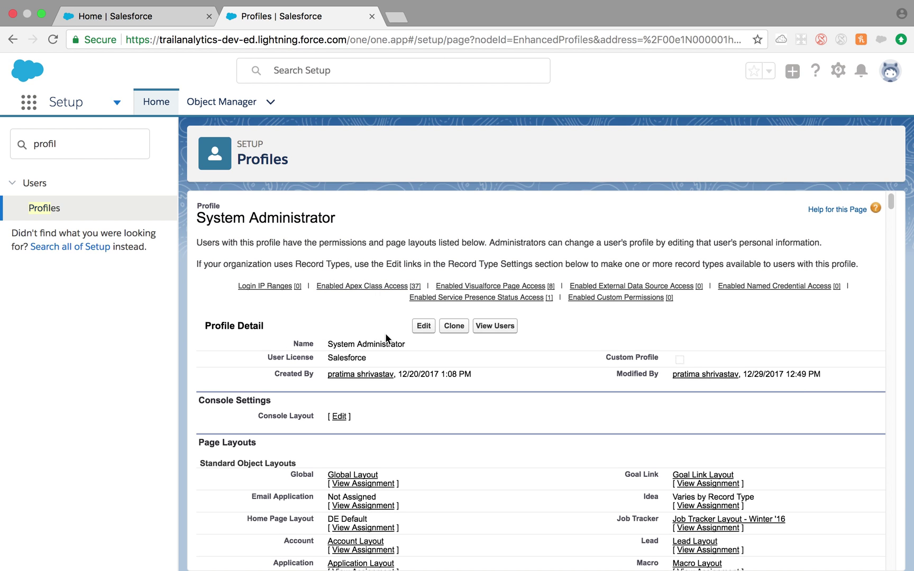
pyautogui.scroll(-2, 382, 348)
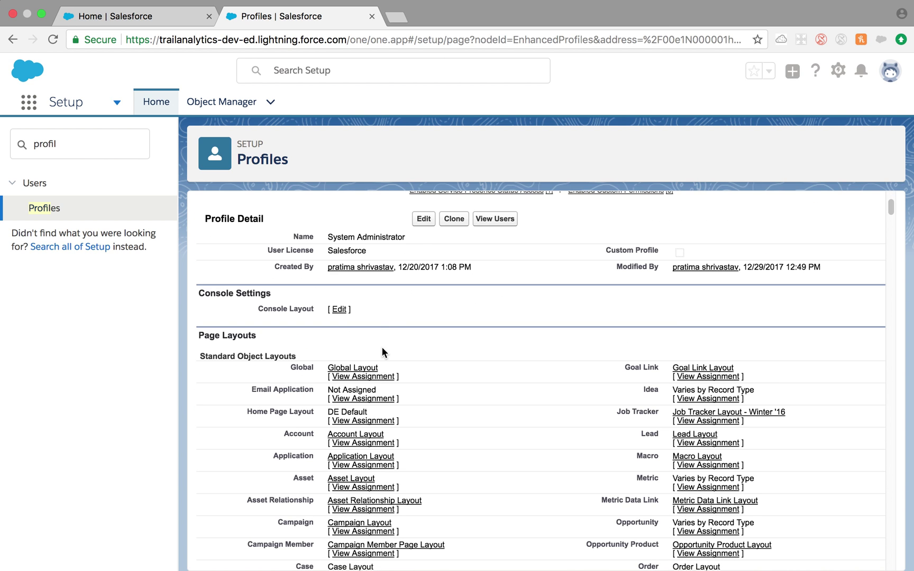
# Edit the System Administrator profile, leaving the Channel Programs tab at Default On.
pyautogui.click(423, 220)
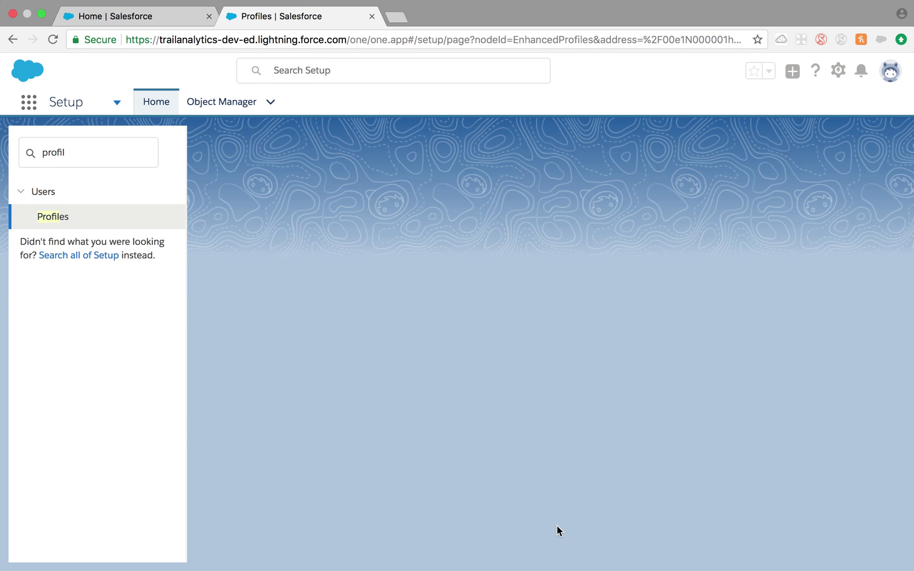
pyautogui.scroll(-10, 505, 442)
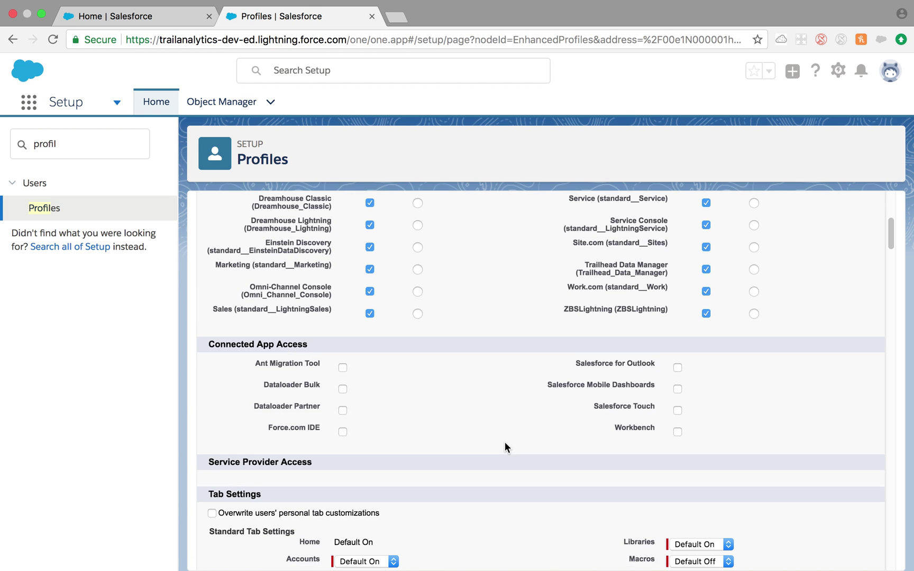
pyautogui.click(391, 405)
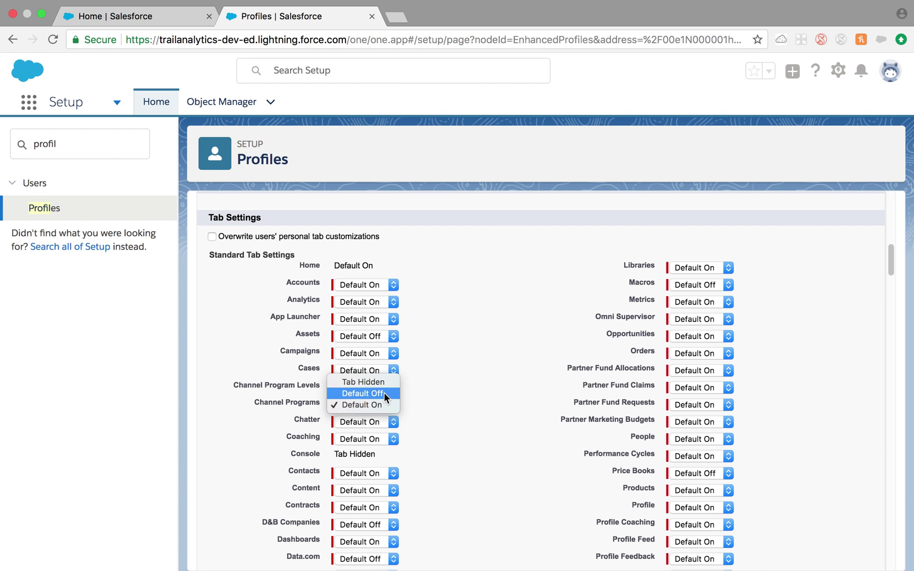
pyautogui.click(497, 361)
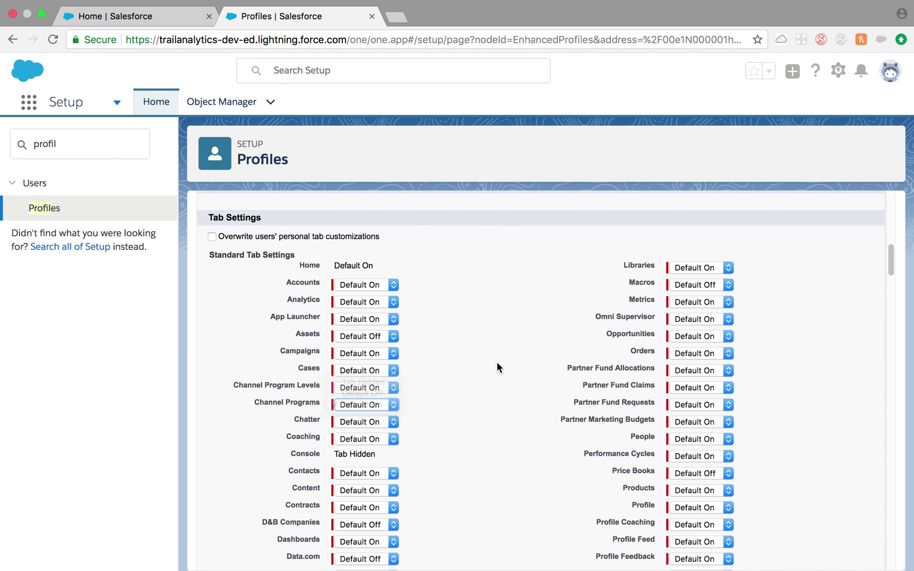
pyautogui.scroll(-4, 477, 551)
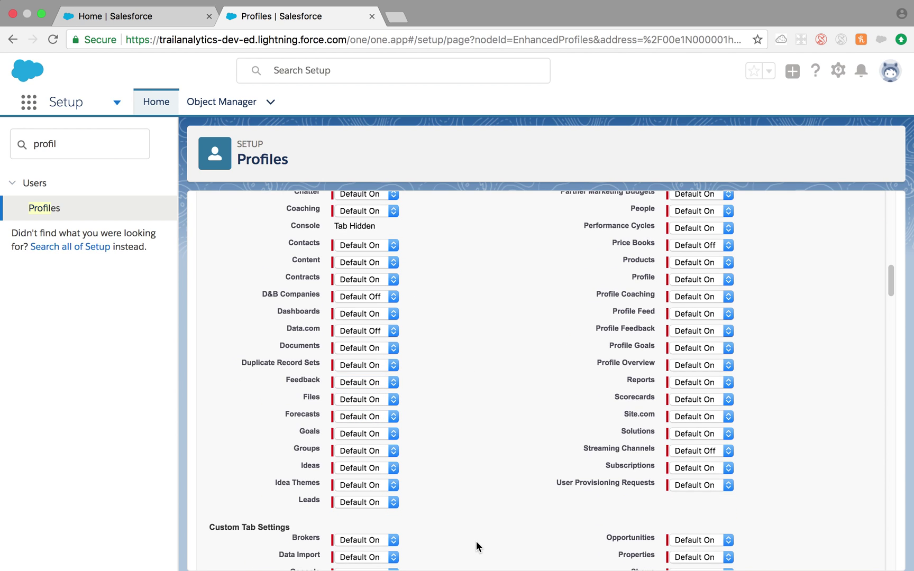
pyautogui.scroll(4, 477, 547)
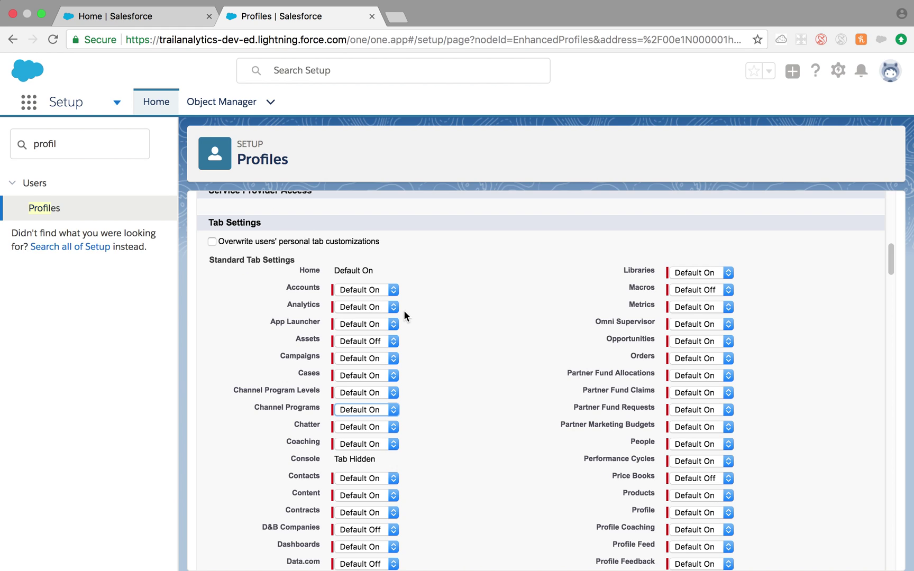
# Leave the Accounts tab at Default On and go back to the Sales home page.
pyautogui.click(391, 291)
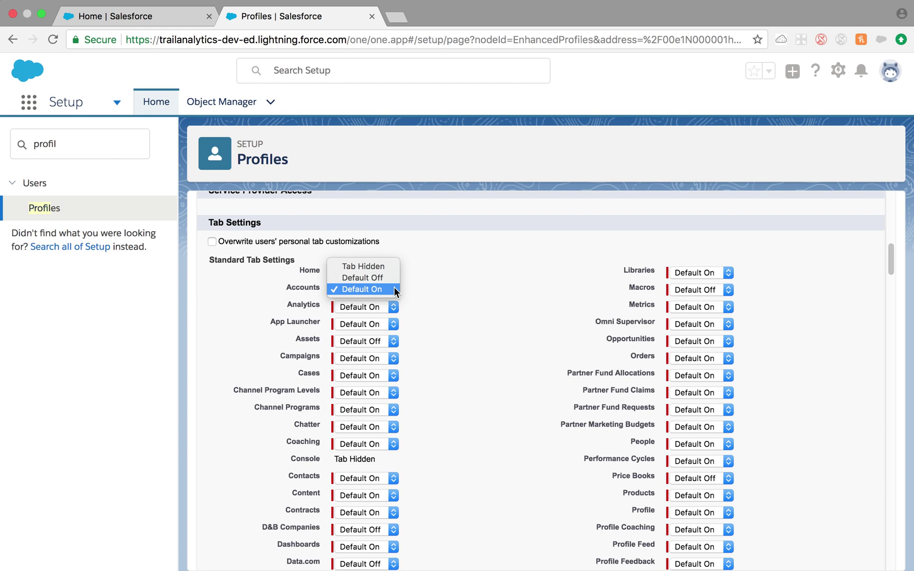
pyautogui.click(431, 285)
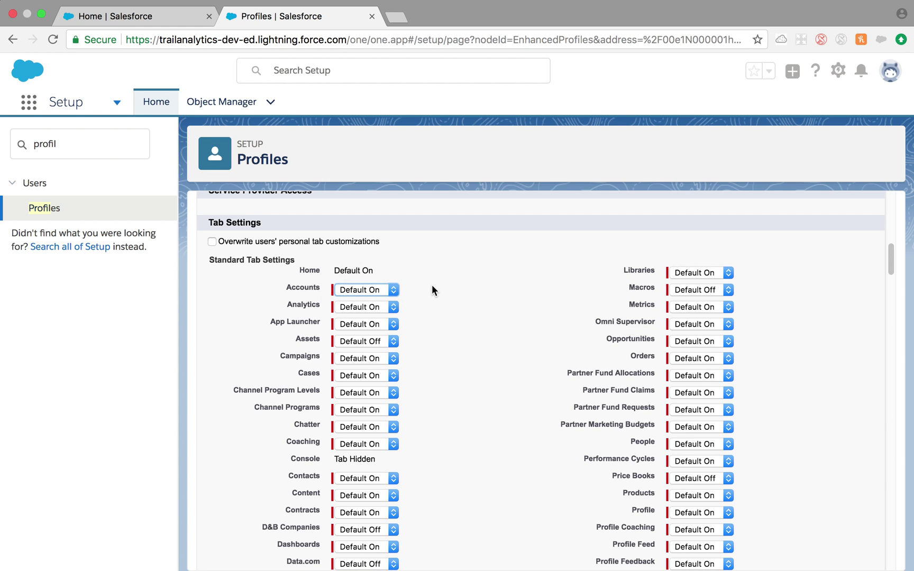
pyautogui.click(111, 16)
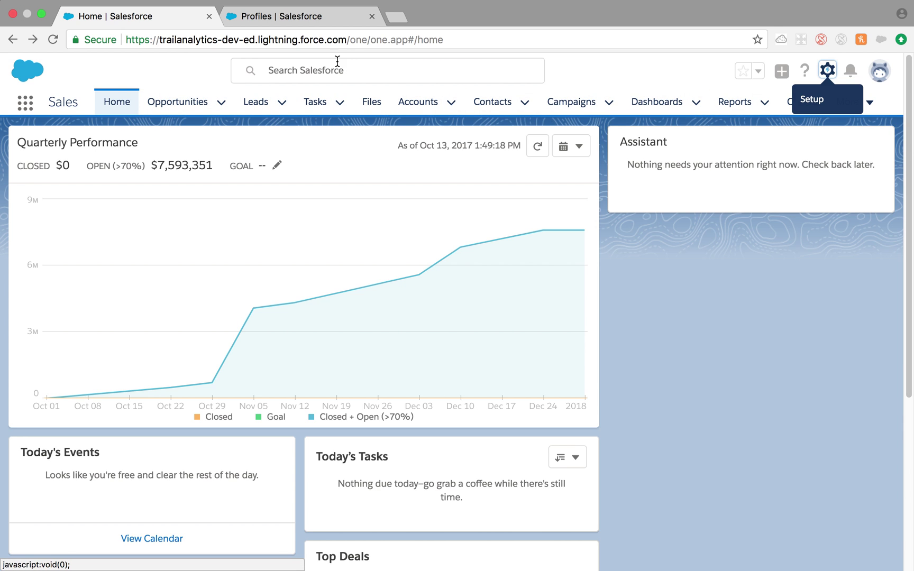
# Set the Accounts tab to Default Off in the profile's tab settings.
pyautogui.click(303, 15)
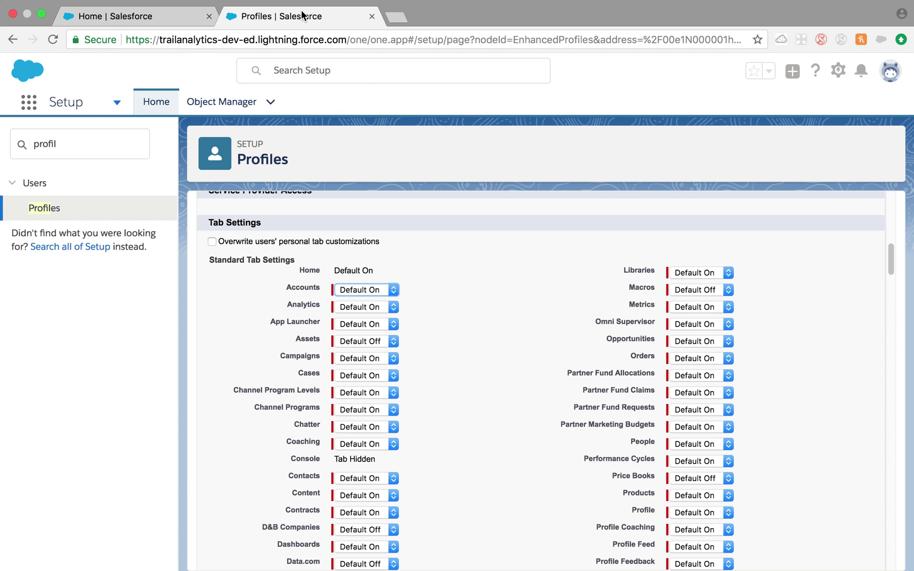
pyautogui.click(395, 289)
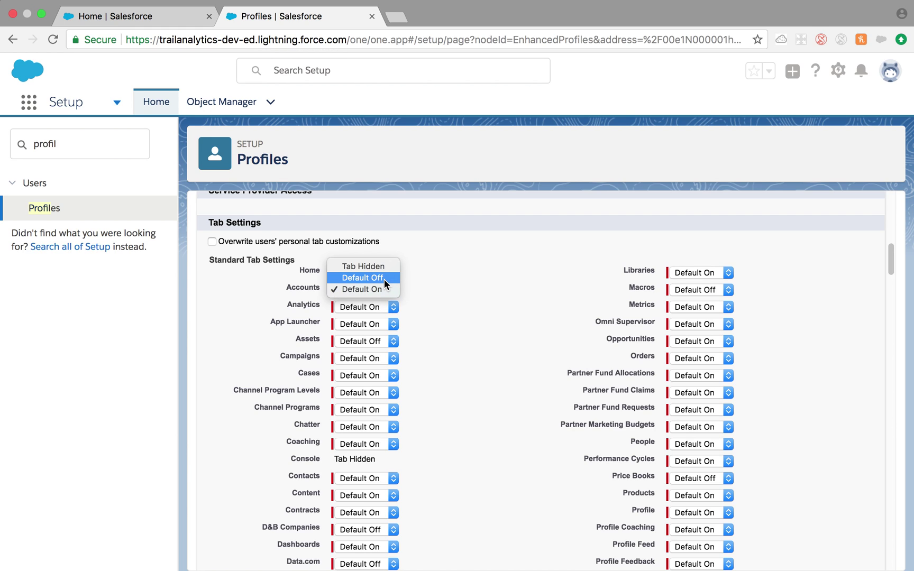
pyautogui.click(384, 278)
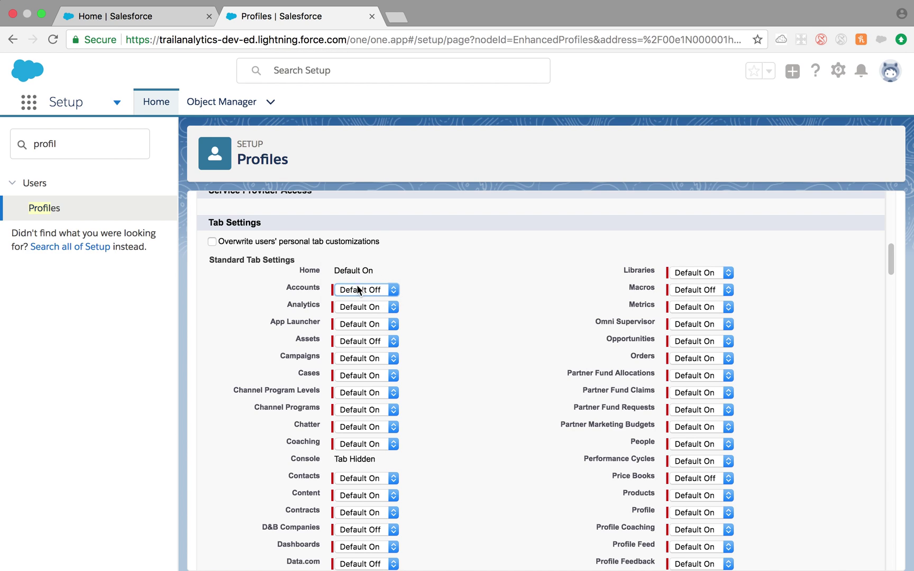
# Check that Accounts still appears under All Items in the App Launcher on the Sales home page.
pyautogui.click(117, 17)
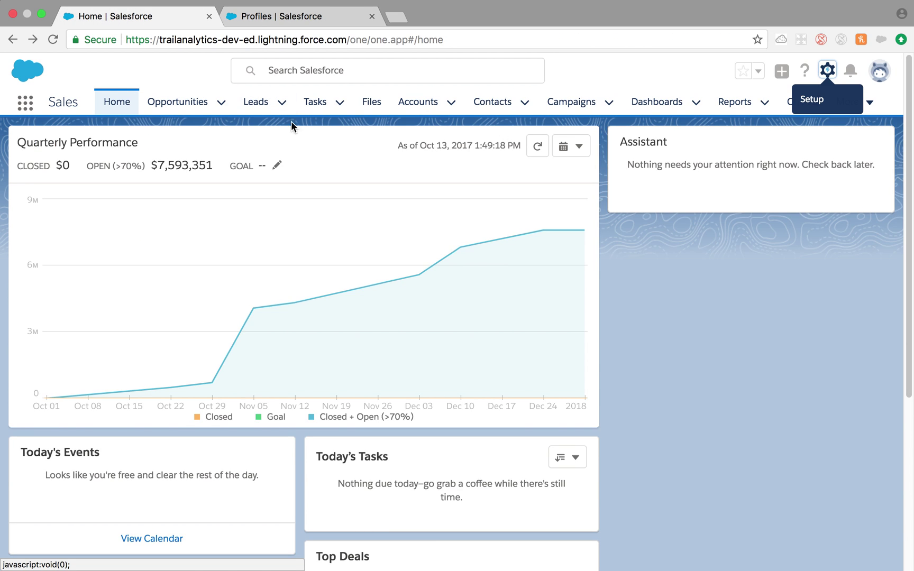
pyautogui.click(27, 105)
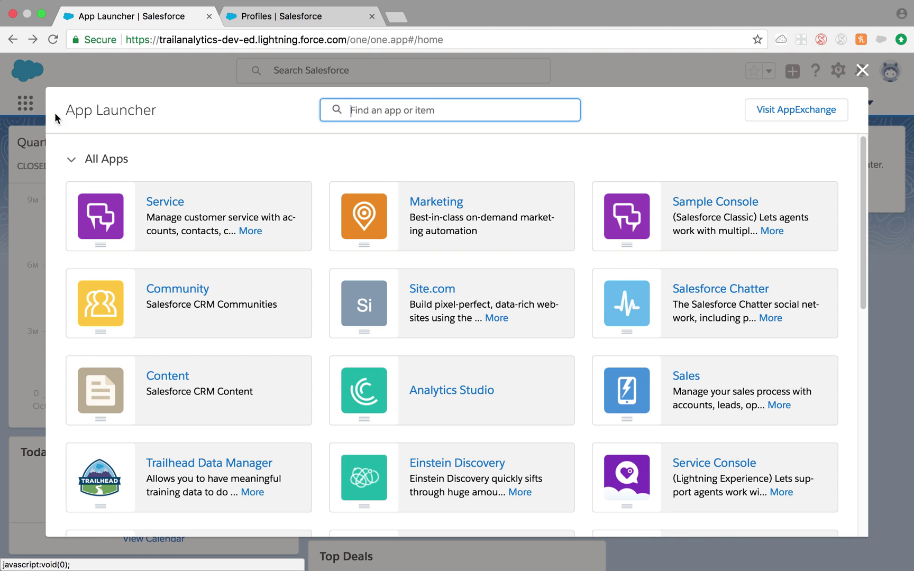
pyautogui.scroll(-10, 345, 345)
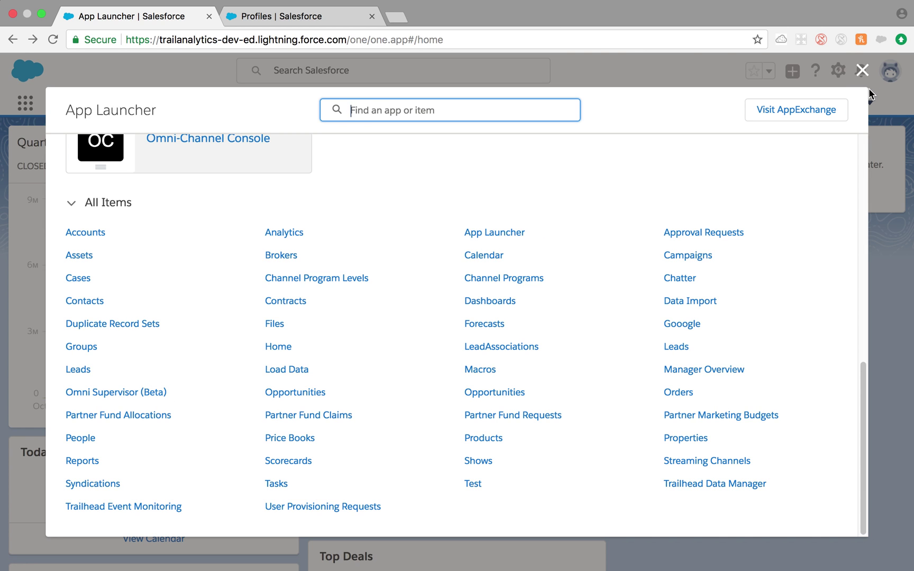
pyautogui.click(861, 74)
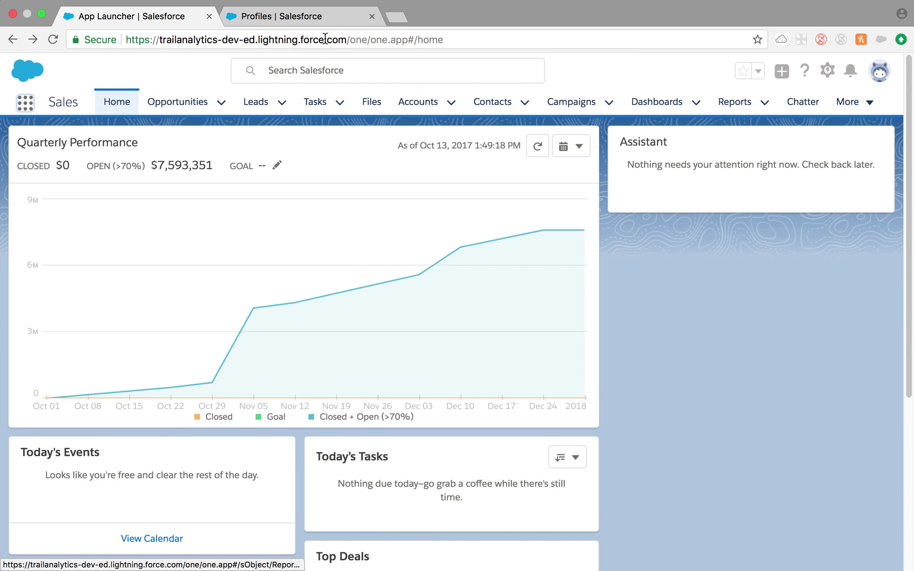
pyautogui.click(316, 21)
# Set the Accounts tab to Tab Hidden and check the Sales home page.
pyautogui.click(376, 289)
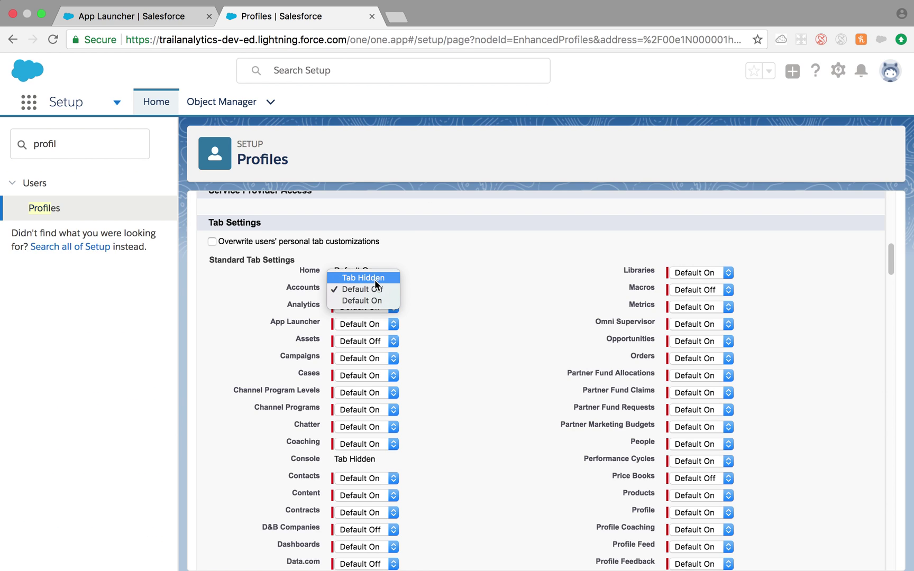
pyautogui.click(374, 278)
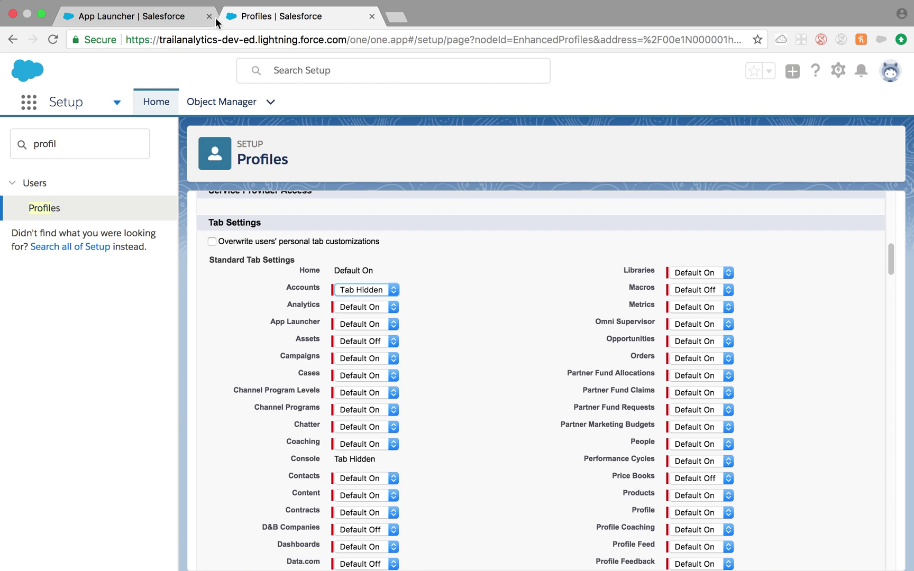
pyautogui.click(180, 15)
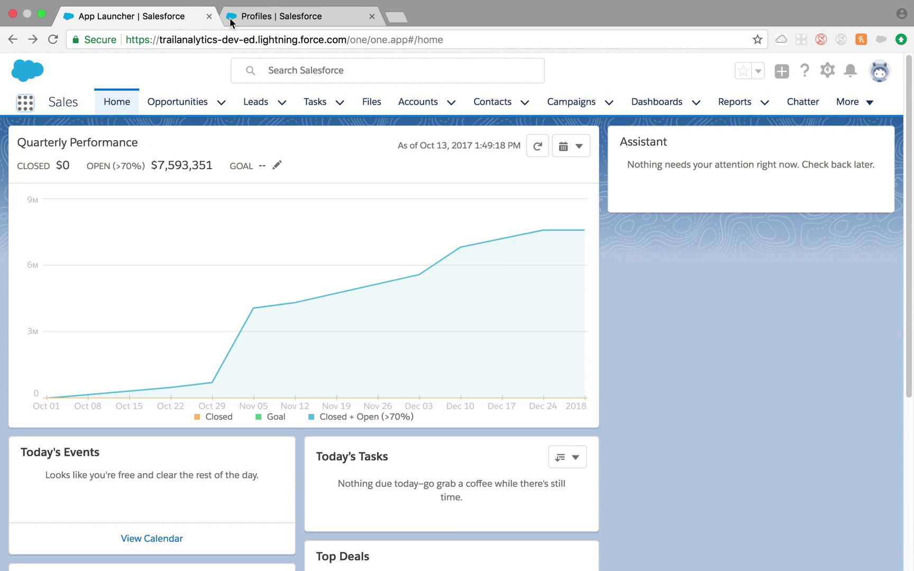
# Confirm Accounts remains Tab Hidden in the profile, then return to the Sales home page.
pyautogui.click(276, 19)
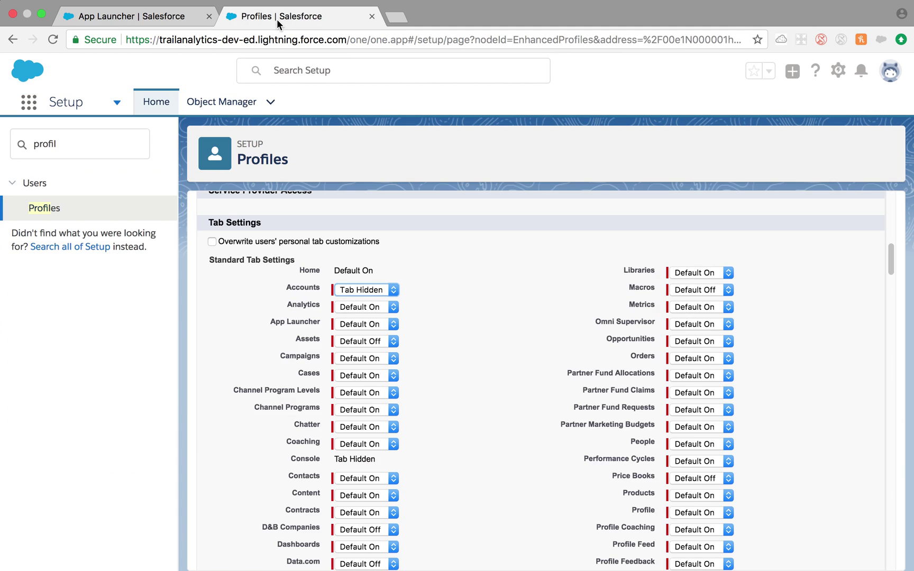
pyautogui.click(379, 292)
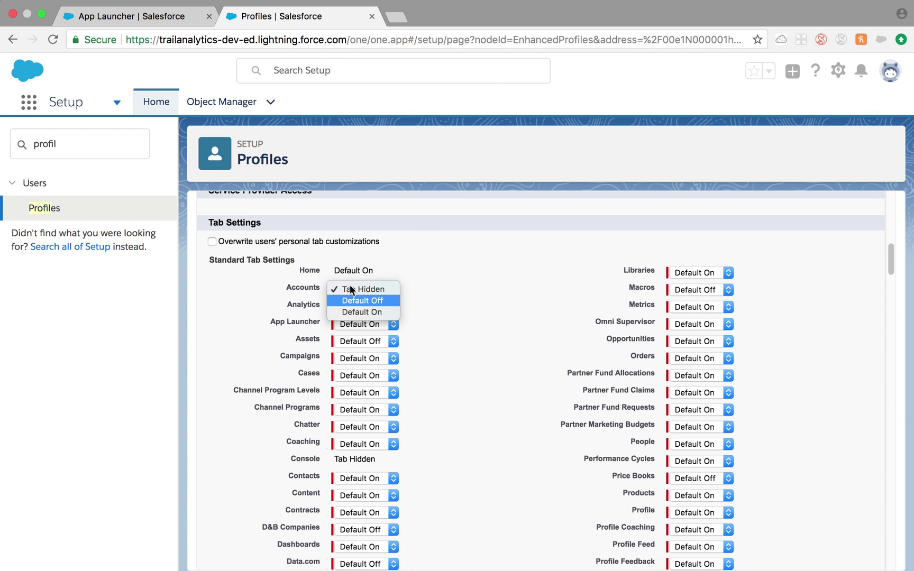
pyautogui.click(129, 18)
pyautogui.click(176, 22)
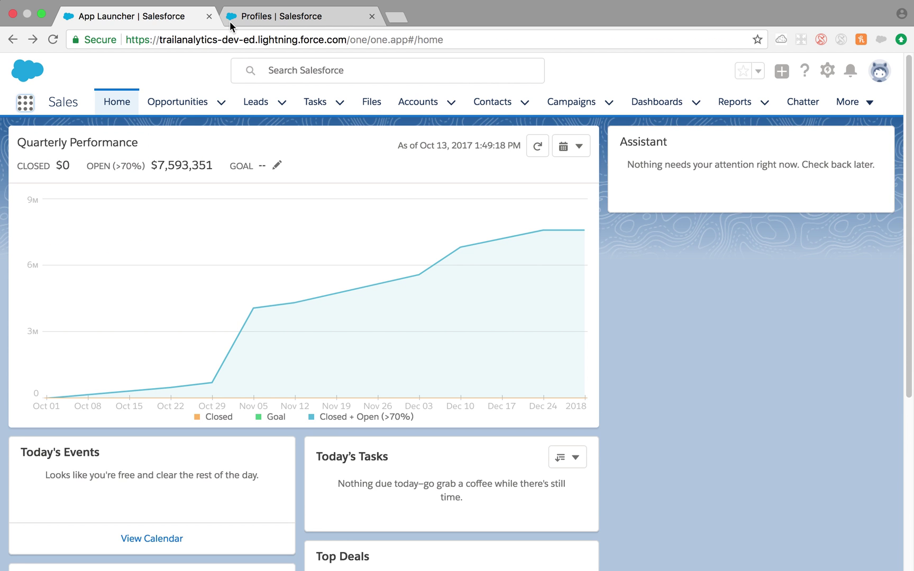
pyautogui.click(878, 74)
# Switch to Salesforce Classic, view All Tabs still listing Accounts, and return to Profiles.
pyautogui.moveTo(765, 203)
pyautogui.click(737, 205)
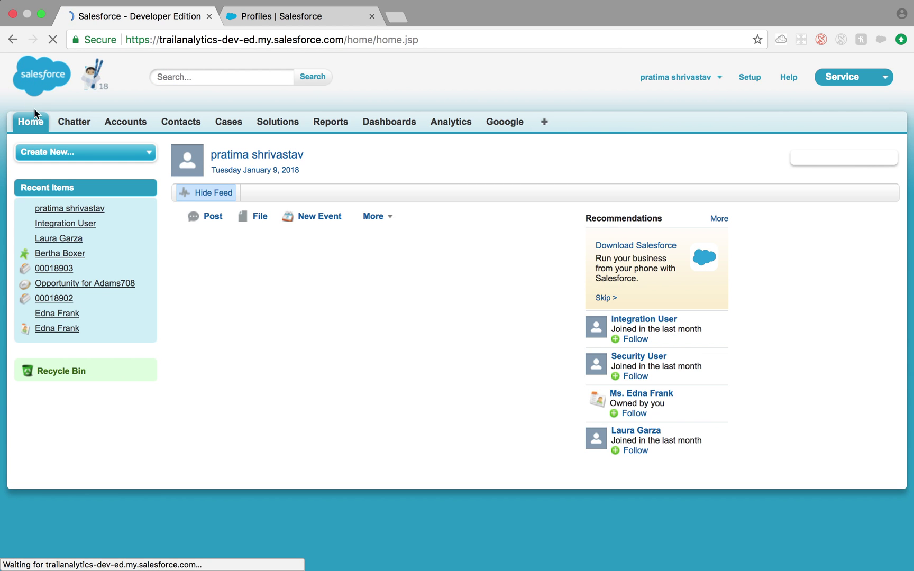
pyautogui.click(545, 123)
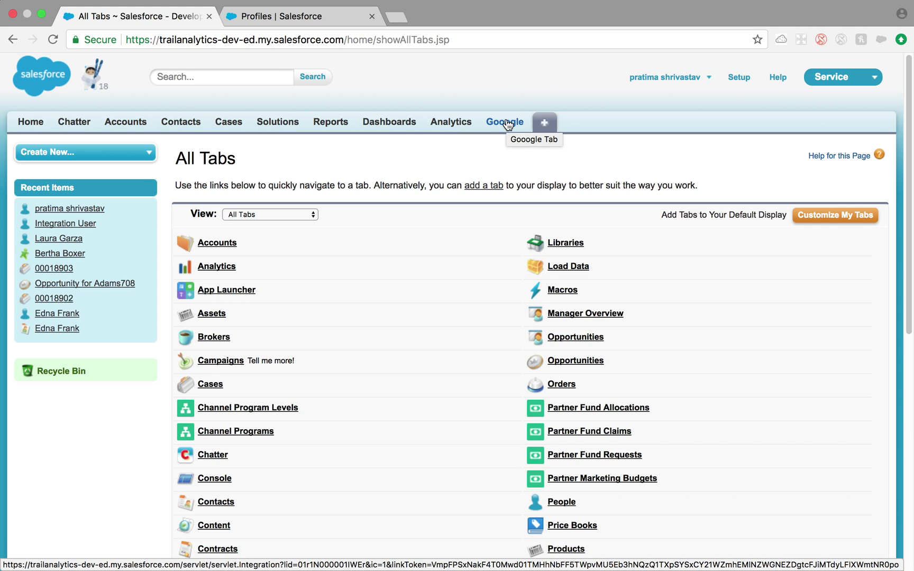
pyautogui.moveTo(265, 16)
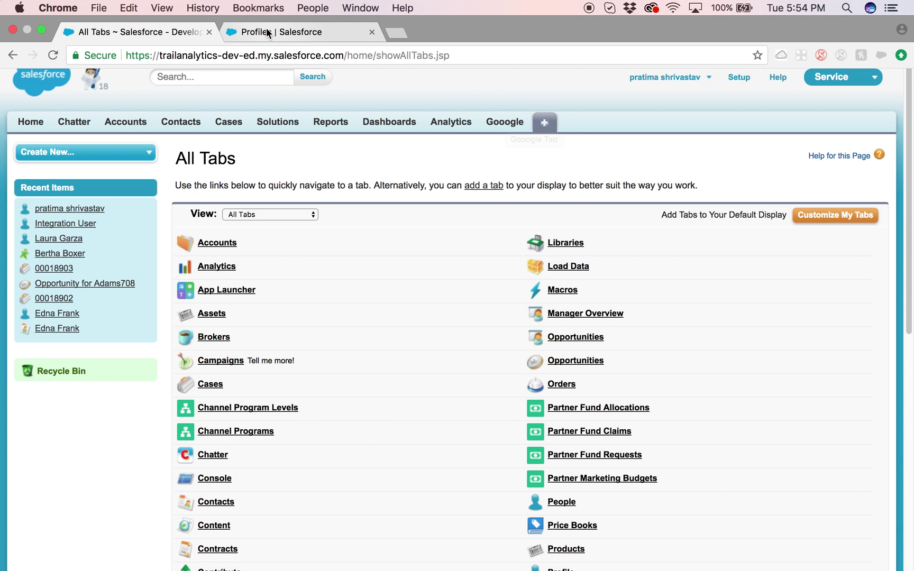
pyautogui.click(266, 28)
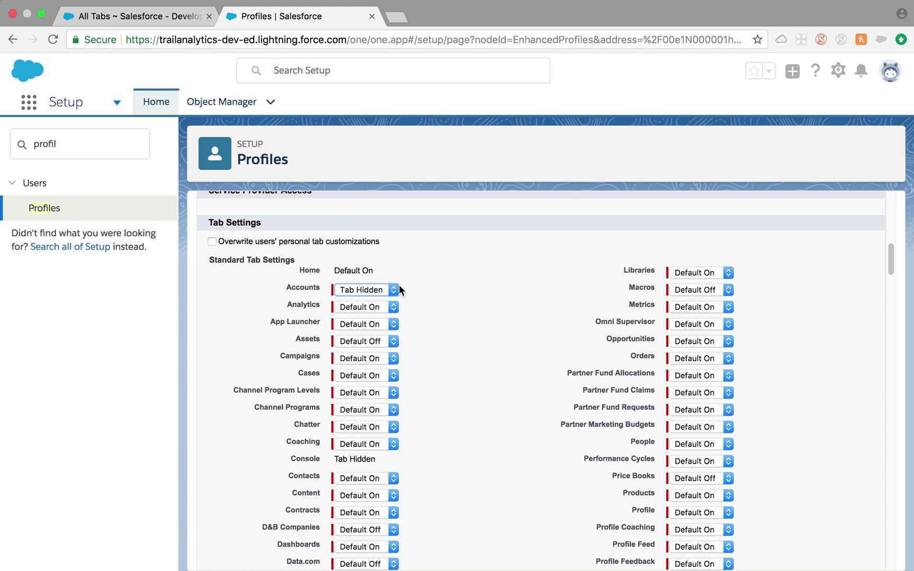
pyautogui.click(395, 288)
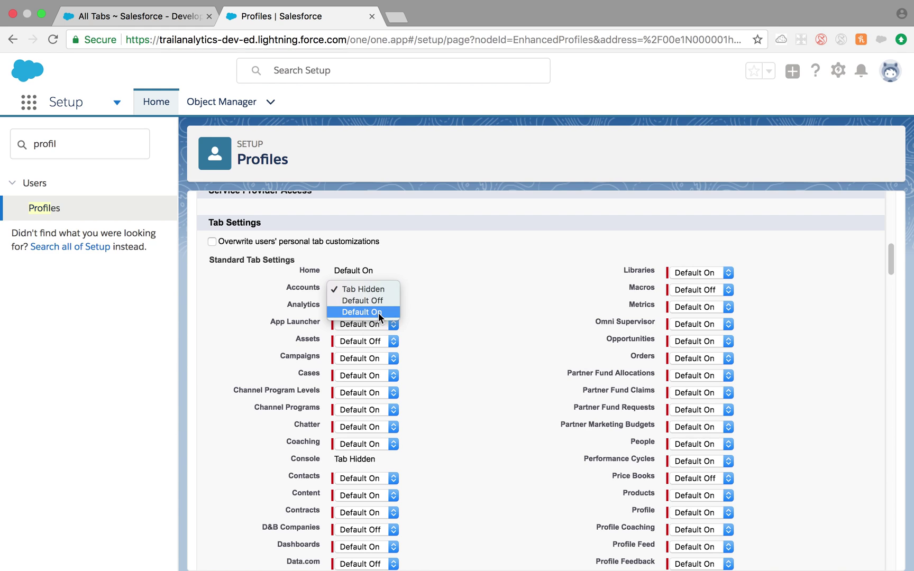
pyautogui.click(465, 275)
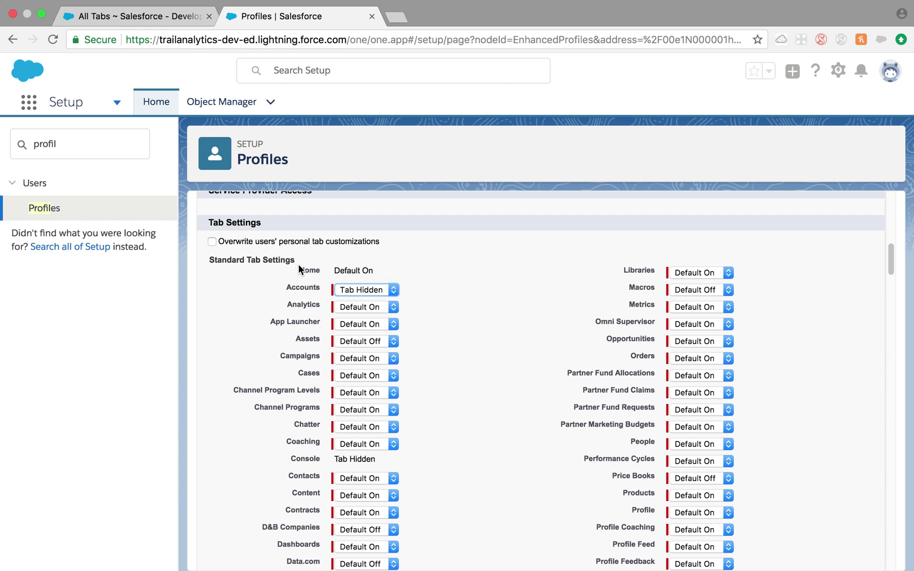
pyautogui.scroll(1, 298, 263)
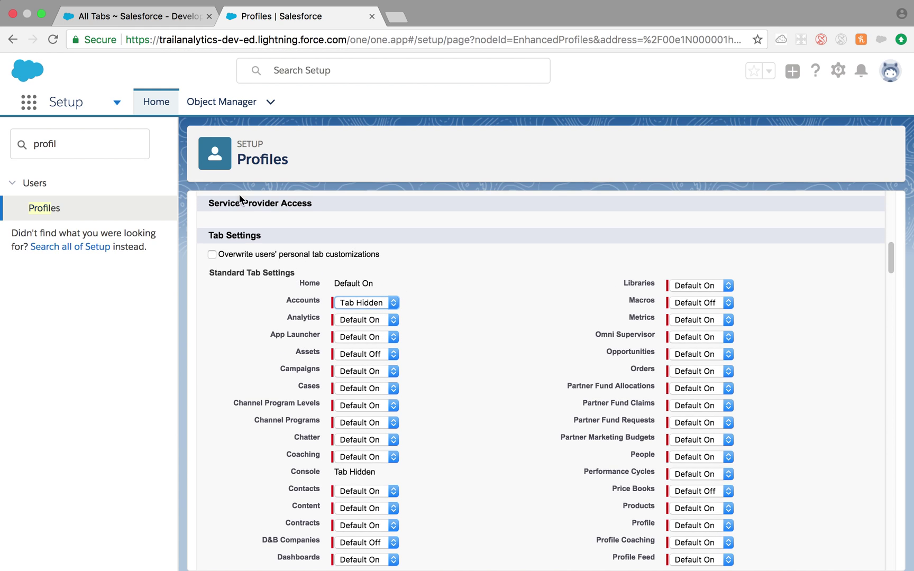
pyautogui.click(156, 17)
pyautogui.click(310, 16)
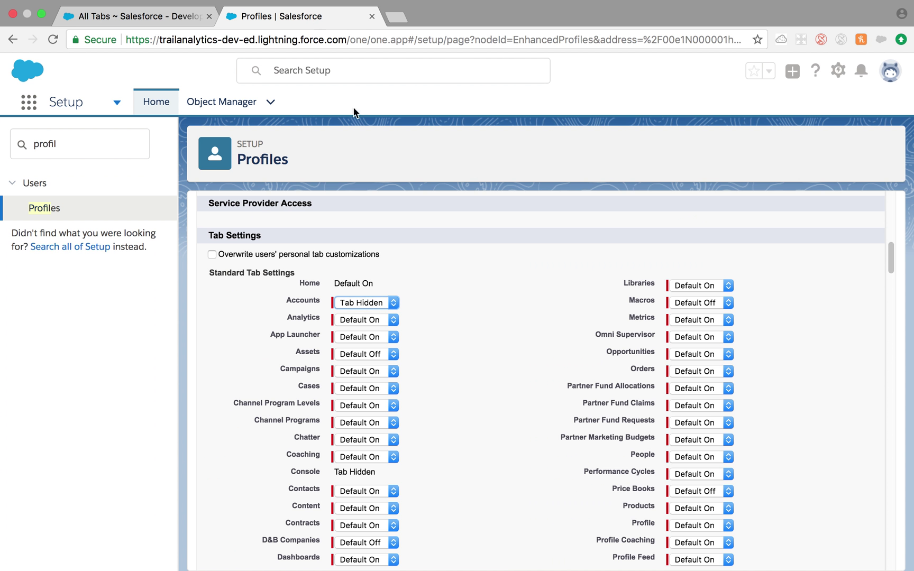